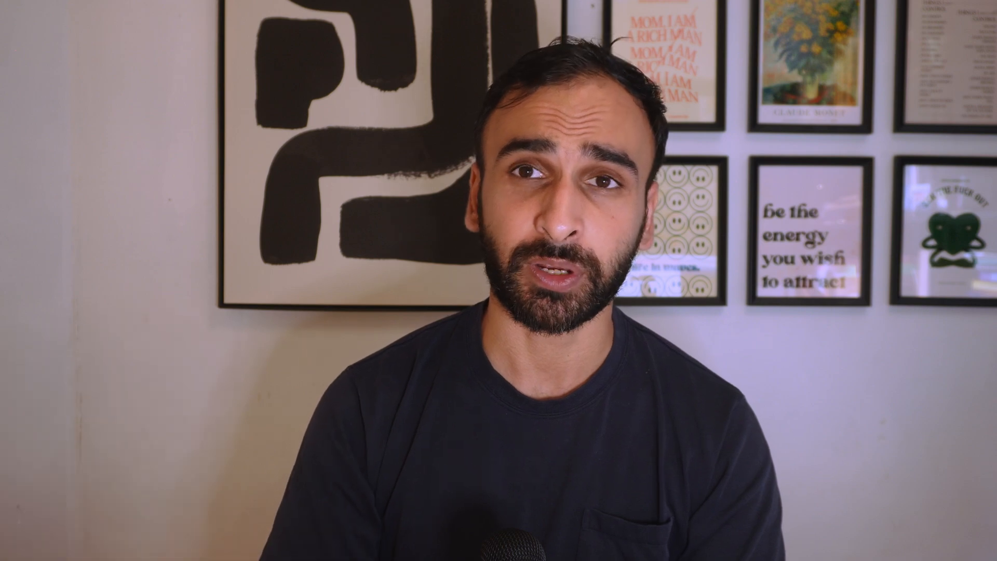
Step: Open the Accounts & Opportunities V2 list under Sales and start adding a new field column
left_click(75, 287)
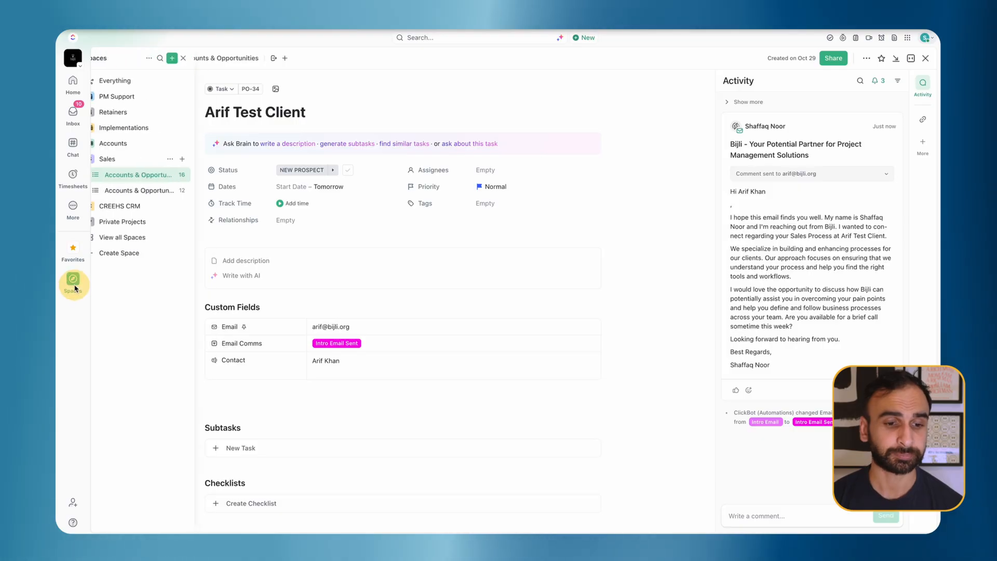
left_click(138, 193)
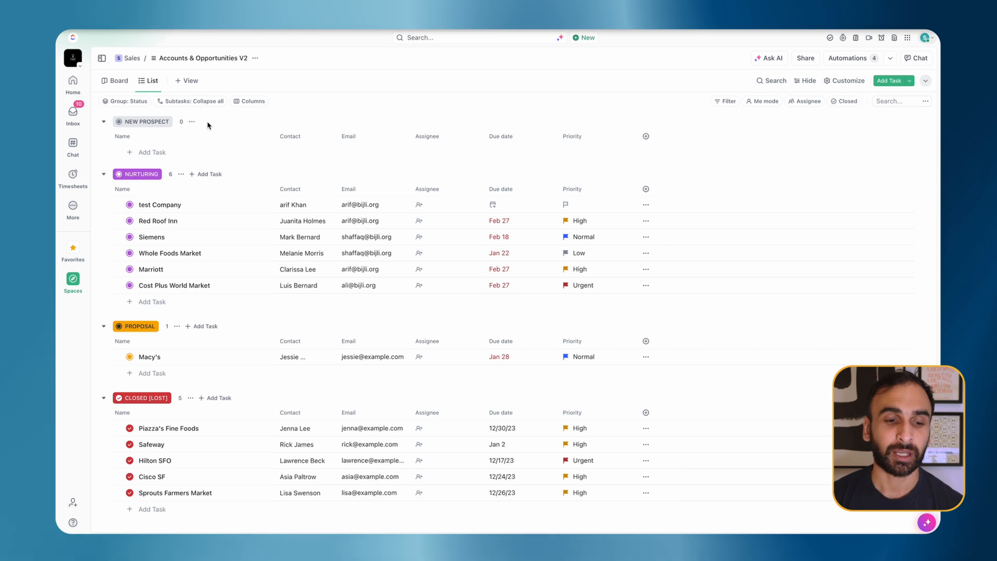
left_click(130, 204)
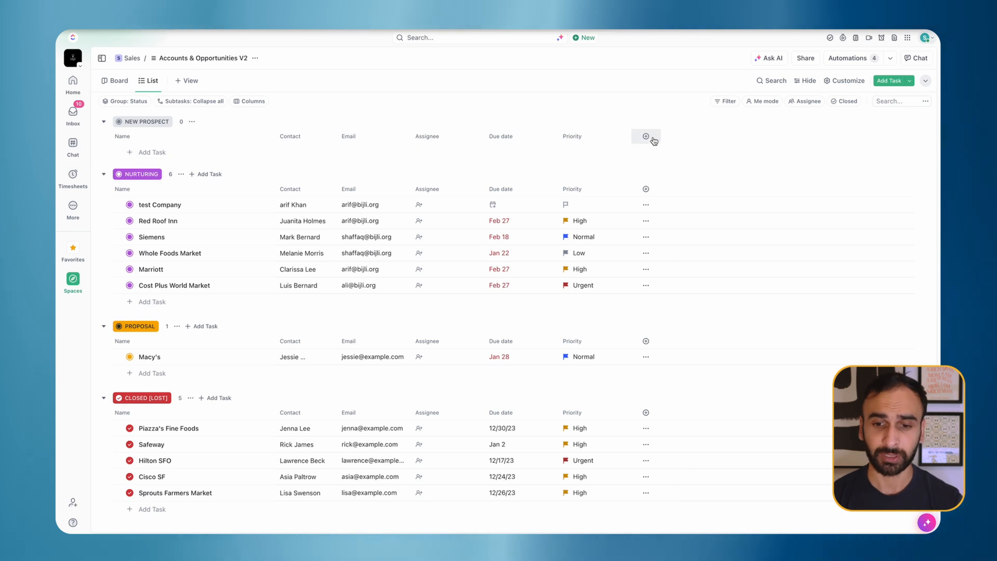
left_click(650, 138)
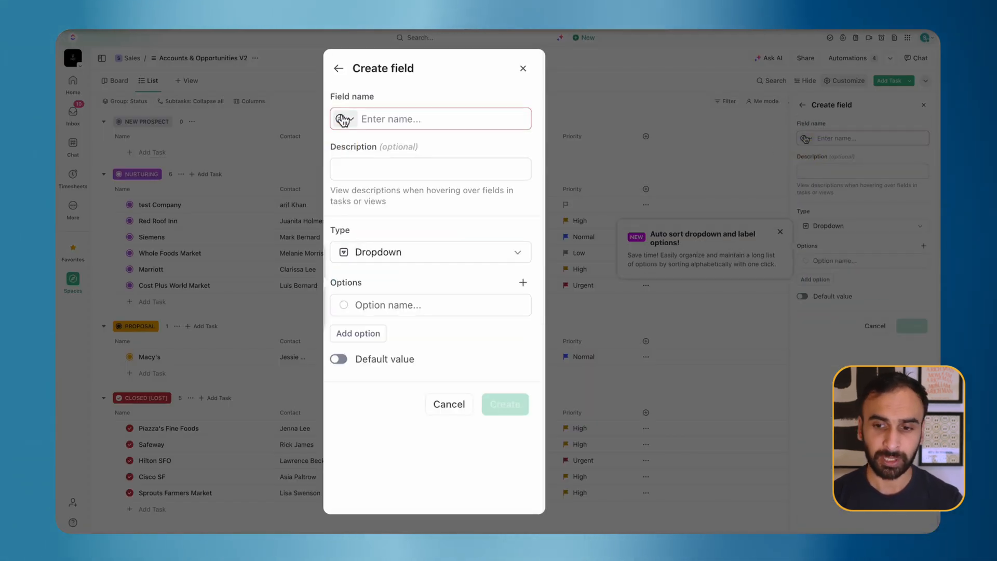
Step: Name the dropdown field Email Comms V2 and add its first option, Intro Email
left_click(400, 121)
type("Ema")
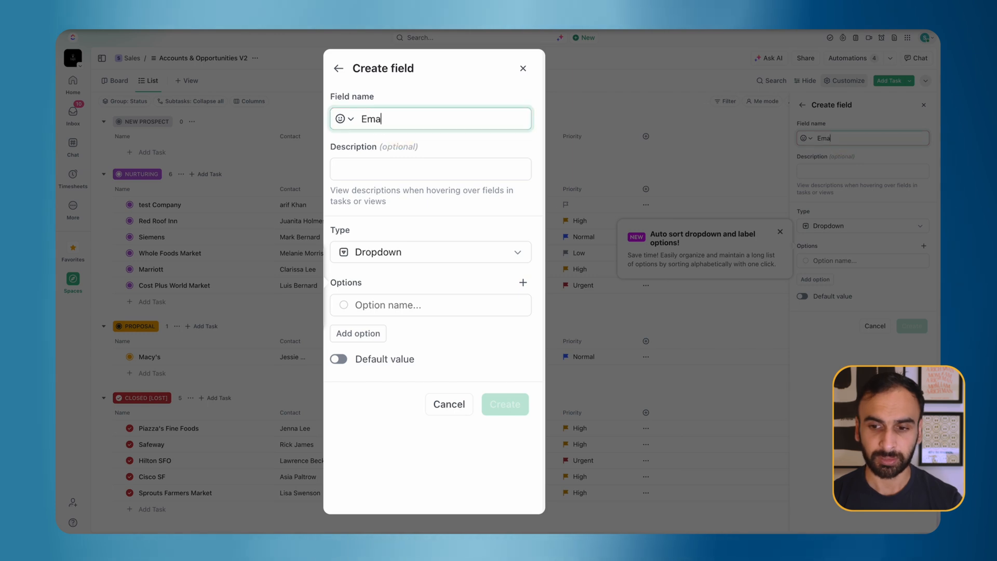
type("il Comms V2")
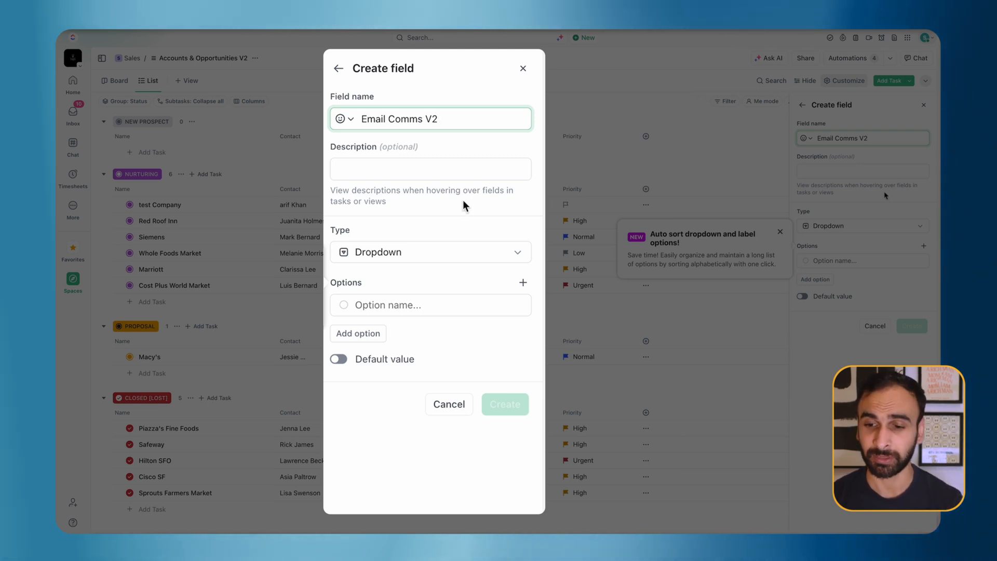
left_click(395, 303)
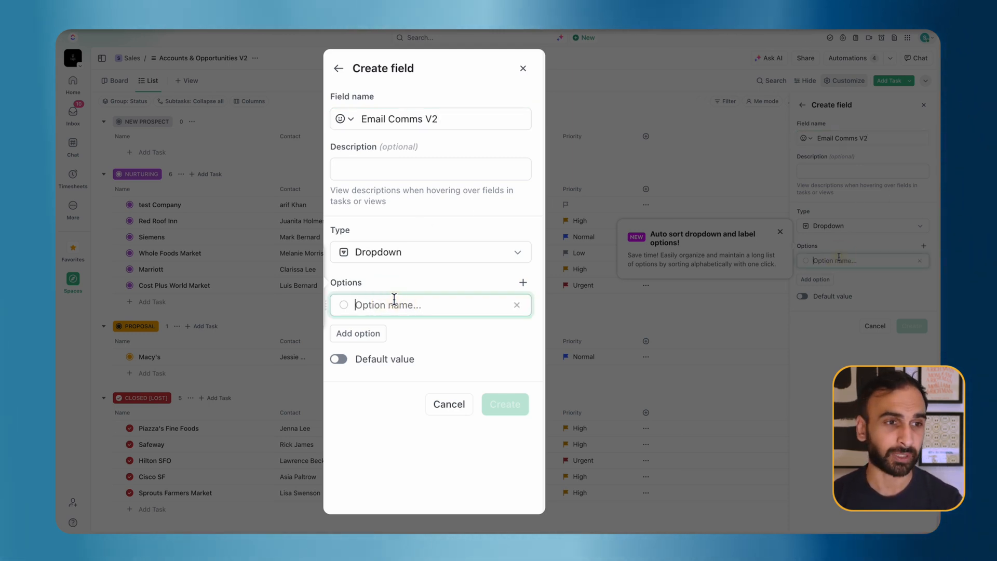
type("I")
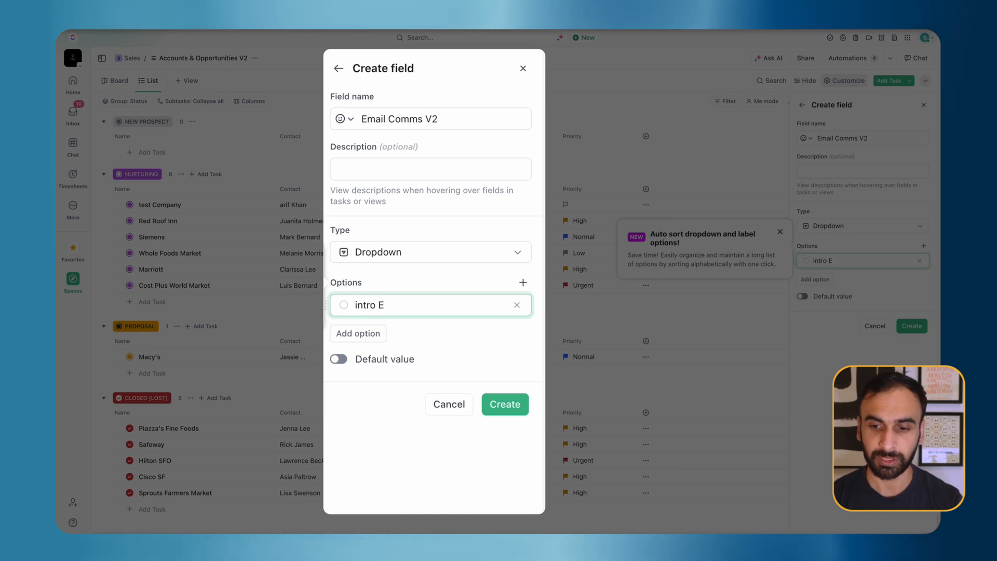
type("ntr")
double_click(420, 303)
type("Int")
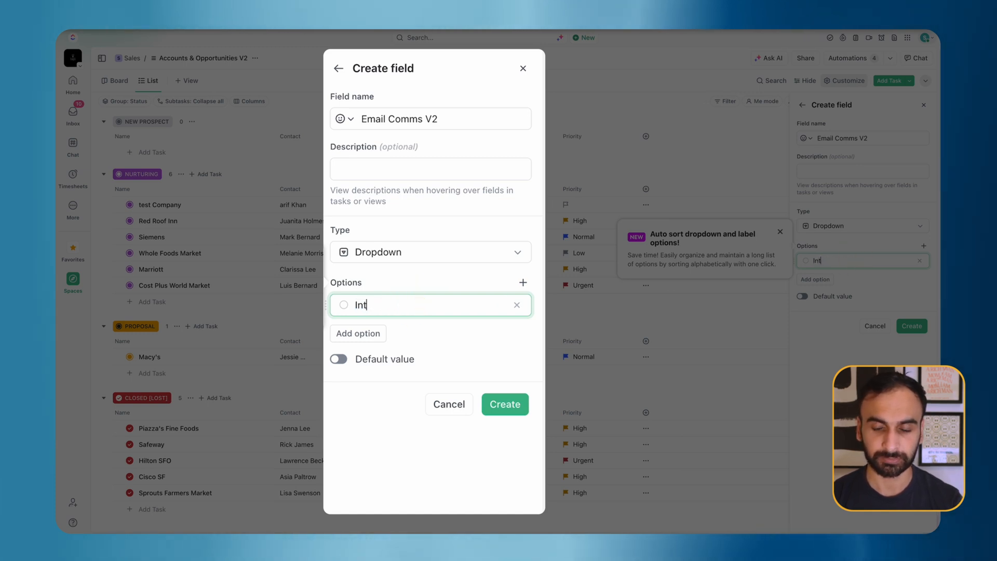
key("Return")
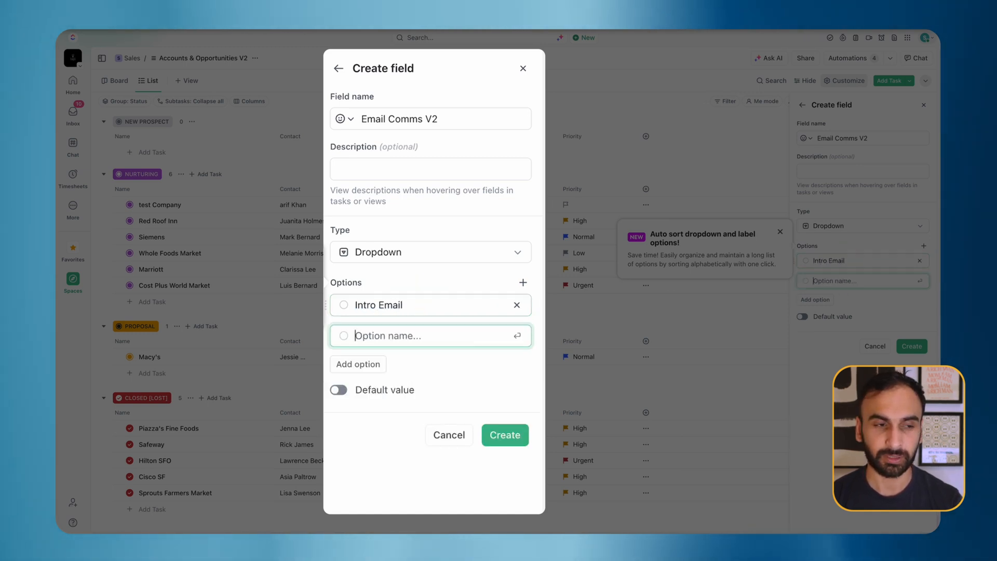
Step: Add options Intro Email Sent, Reminder Email, Final Email and Final Email Sent, then create the field
type("INtro")
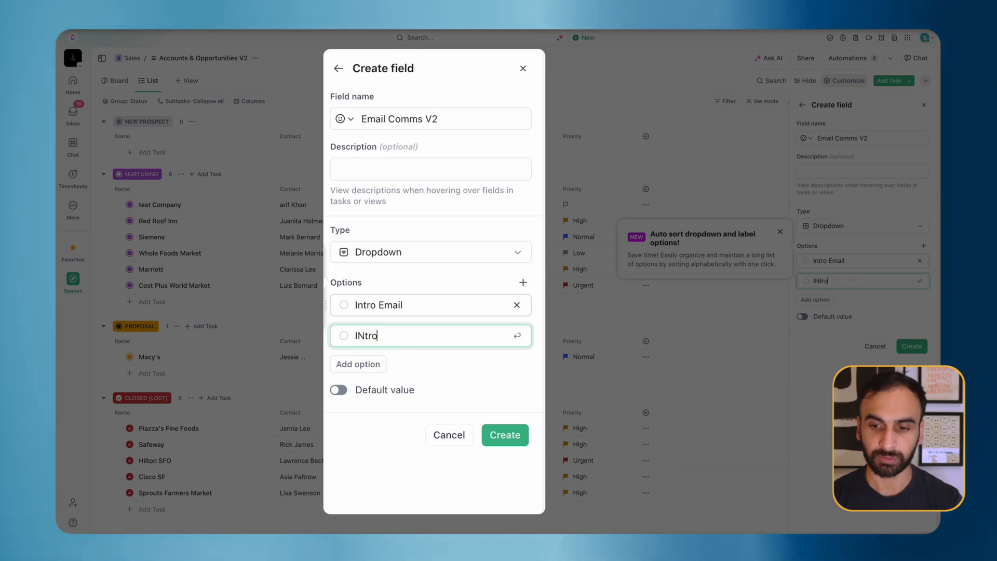
key("BackSpace")
key("BackSpace")
type("Intro E")
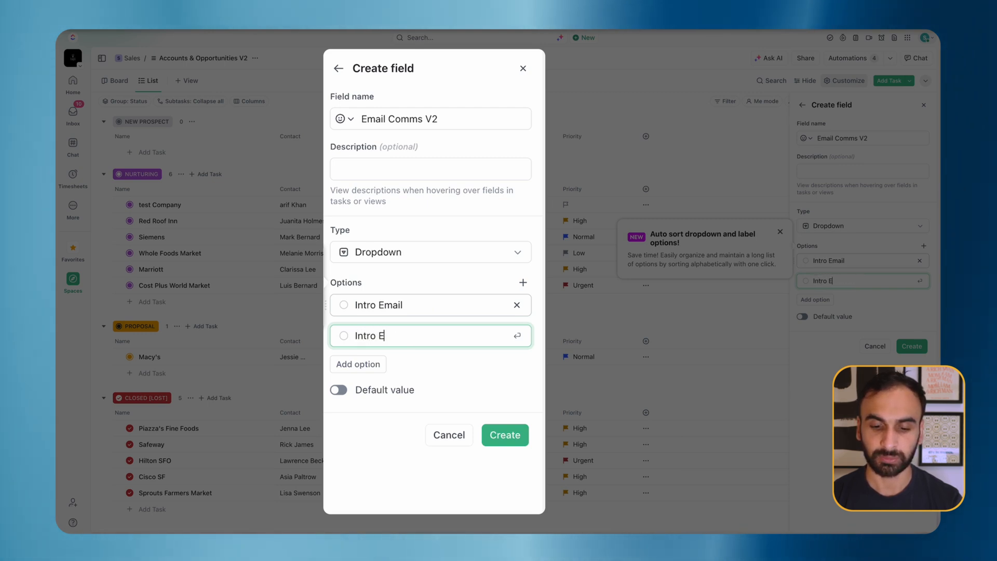
type("mail Sent")
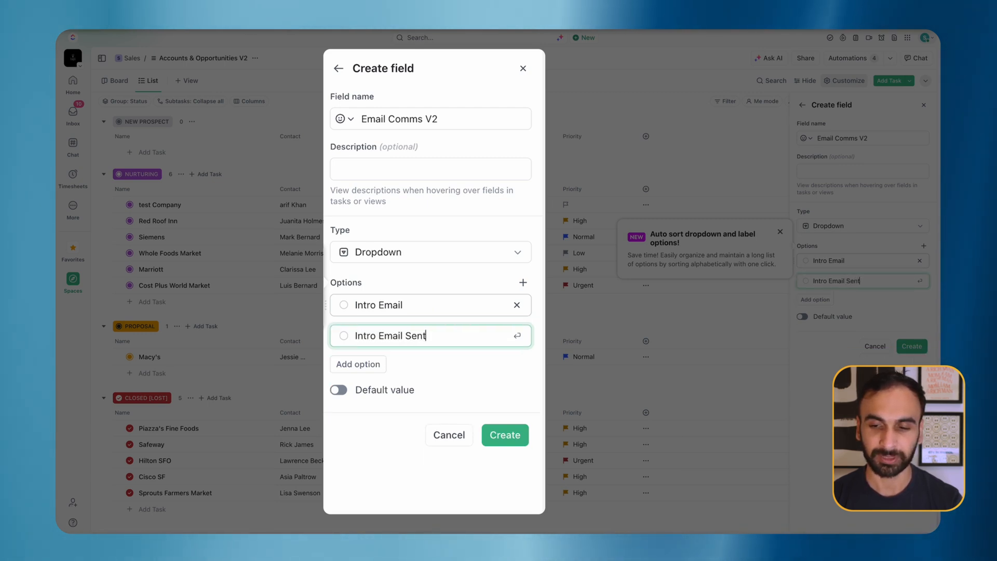
key("Return")
type("Reminder Emai")
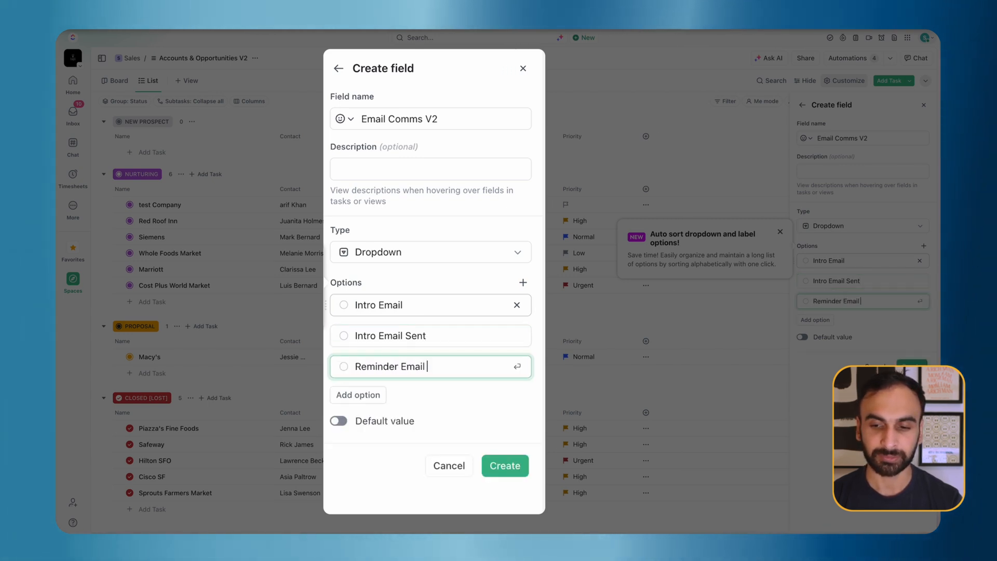
type("l")
key("Return")
type("F")
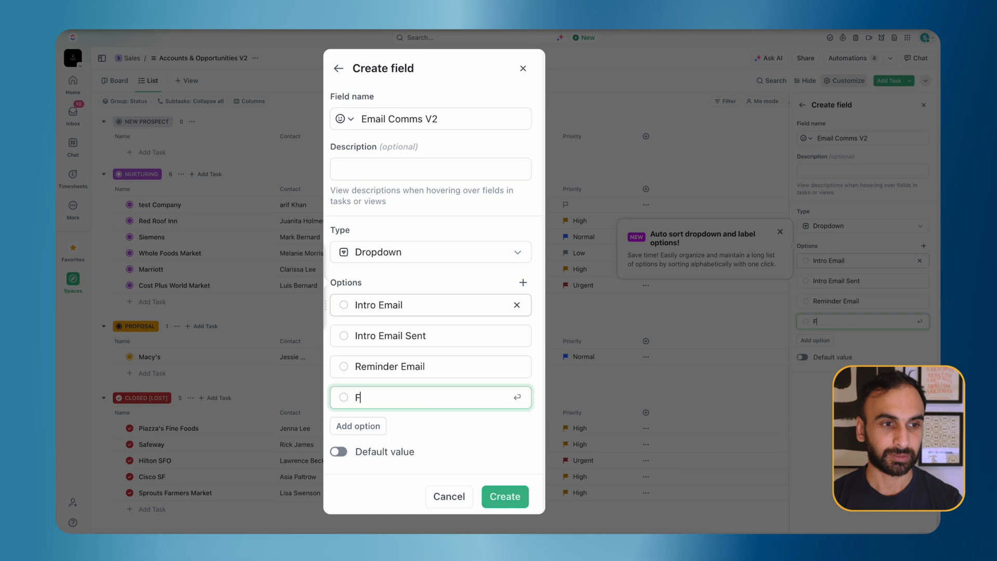
type("inal Email")
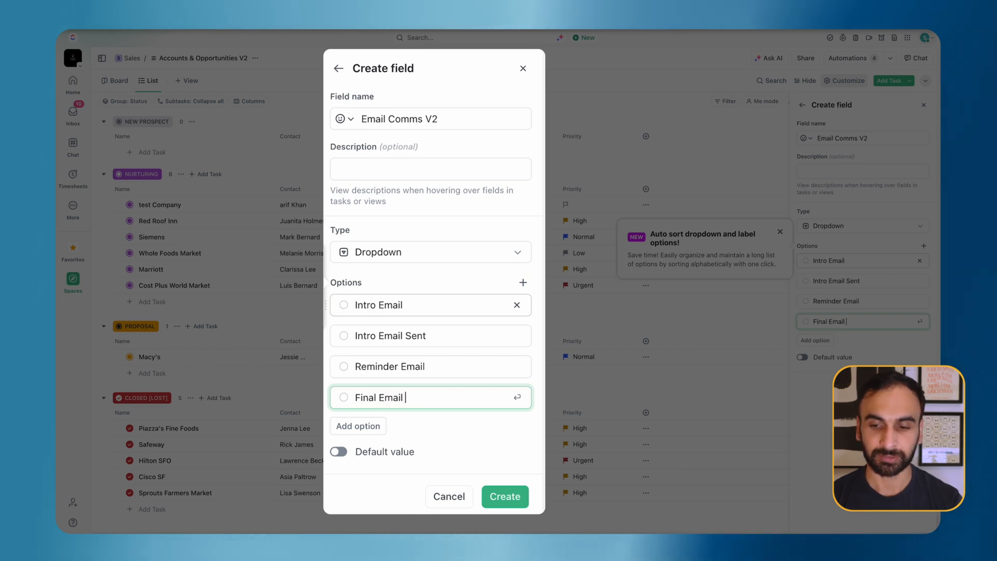
key("Return")
type("Final Email Sent")
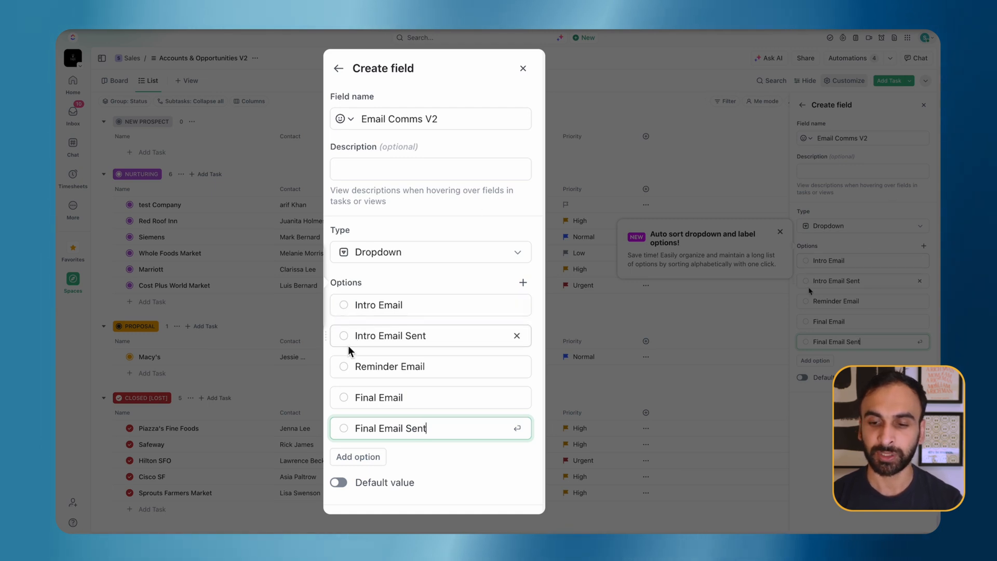
left_click(346, 312)
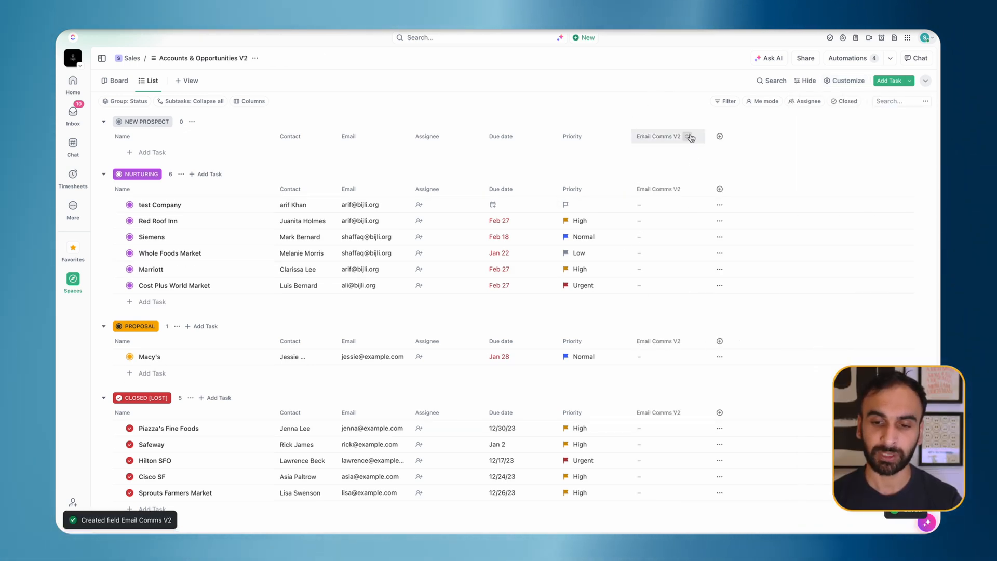
Step: Review the Email Comms V2 choices, then add a task named Compnay Z under New Prospect
left_click(675, 210)
scroll(680, 322, "down", 1)
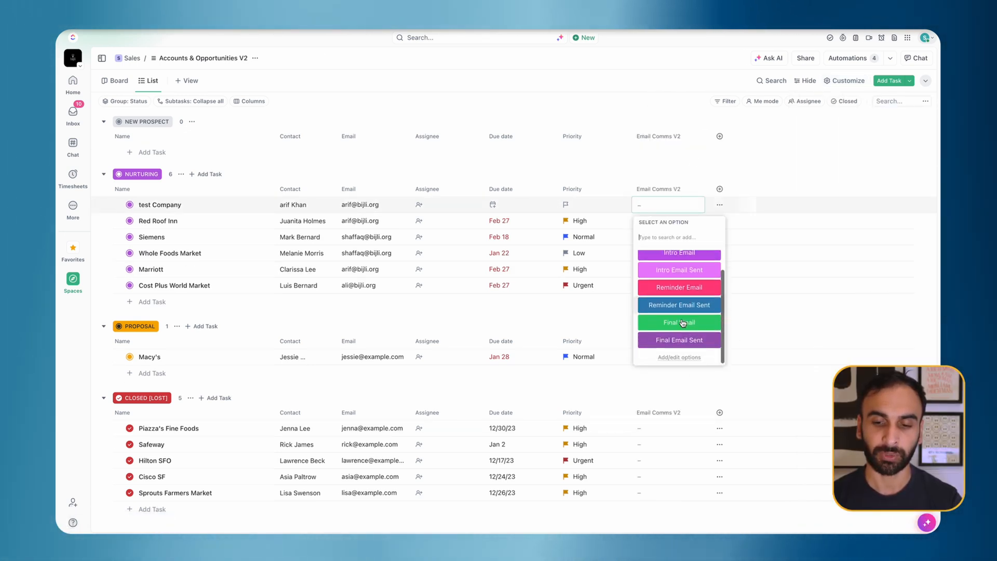
left_click(632, 116)
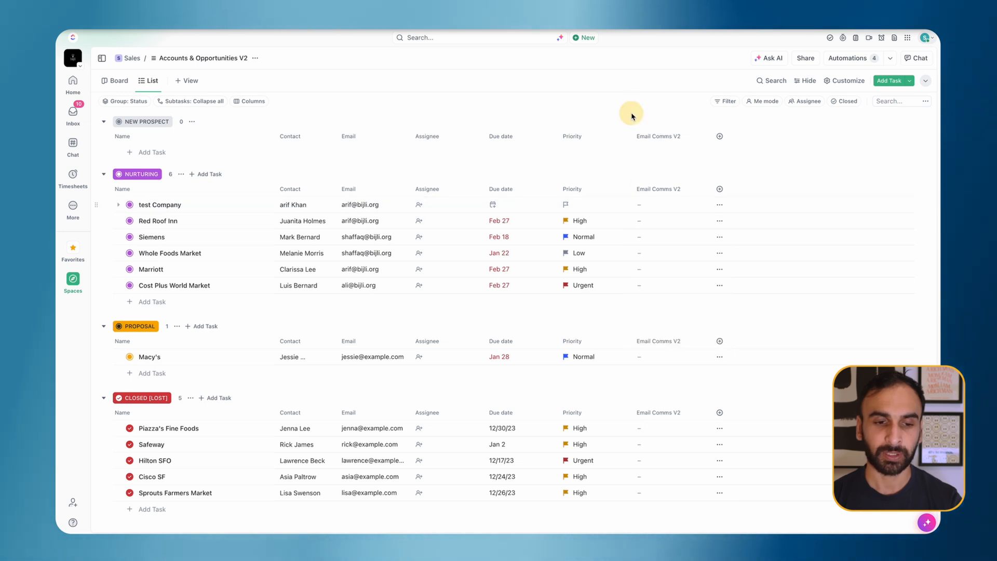
left_click(151, 152)
type("TE")
key("BackSpace")
key("BackSpace")
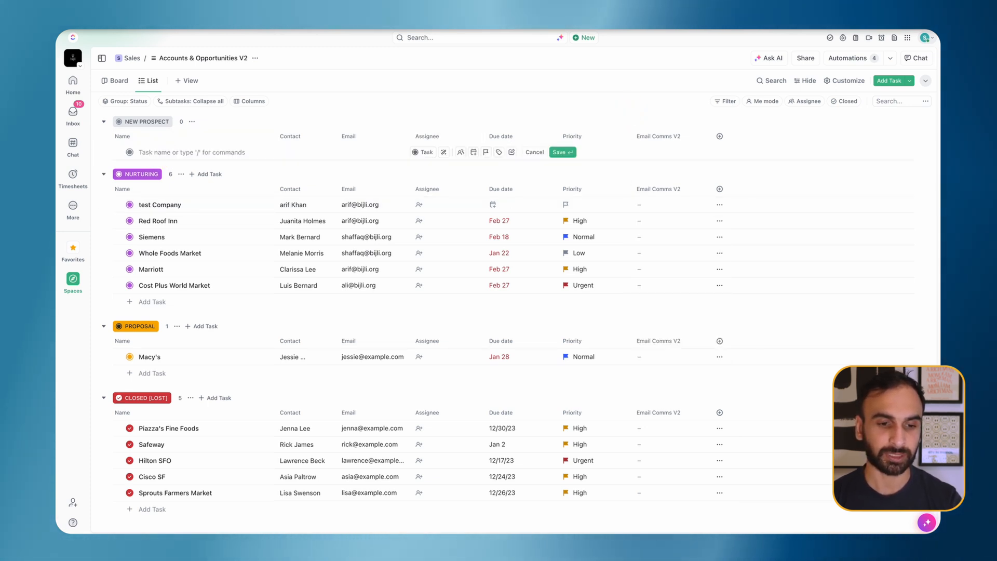
type("Compnay Z")
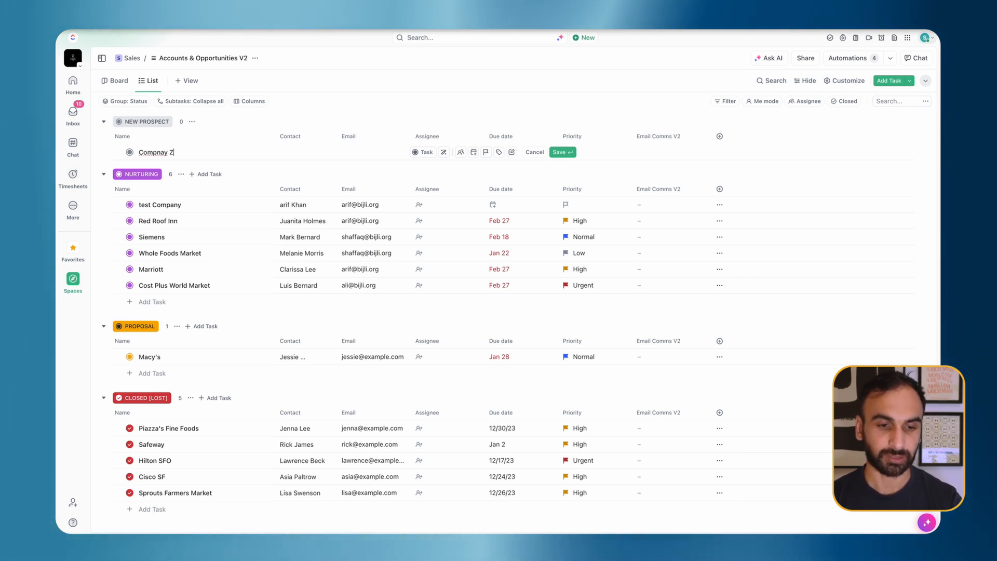
key("Return")
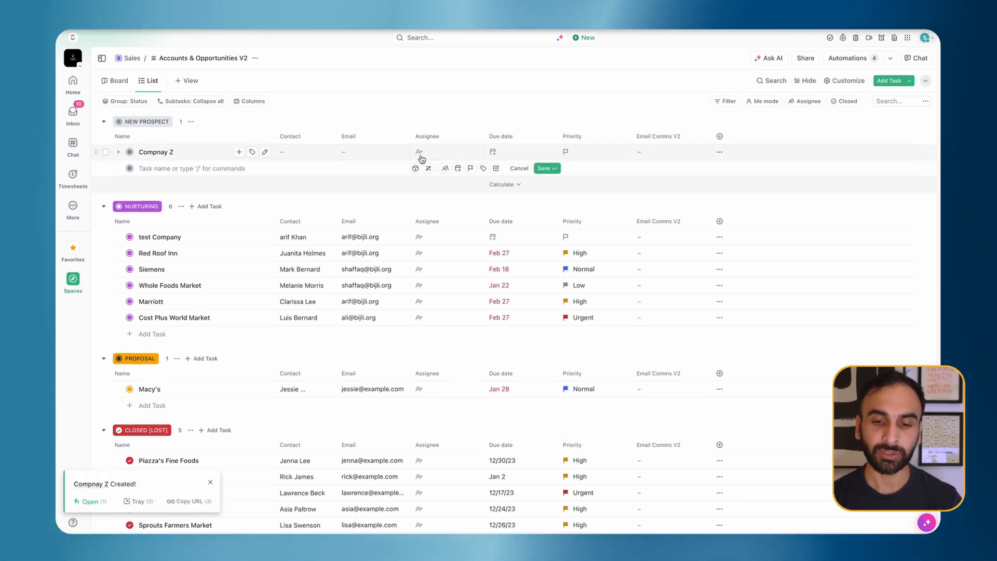
Step: Set Compnay Z's Email Comms V2 value to Intro Email after briefly trying Intro Email Sent
left_click(678, 155)
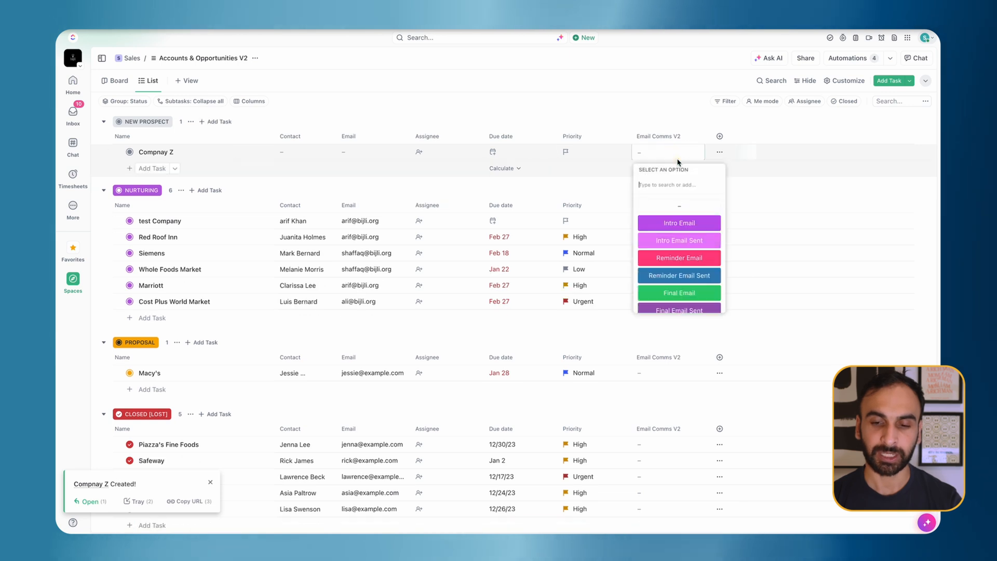
left_click(692, 230)
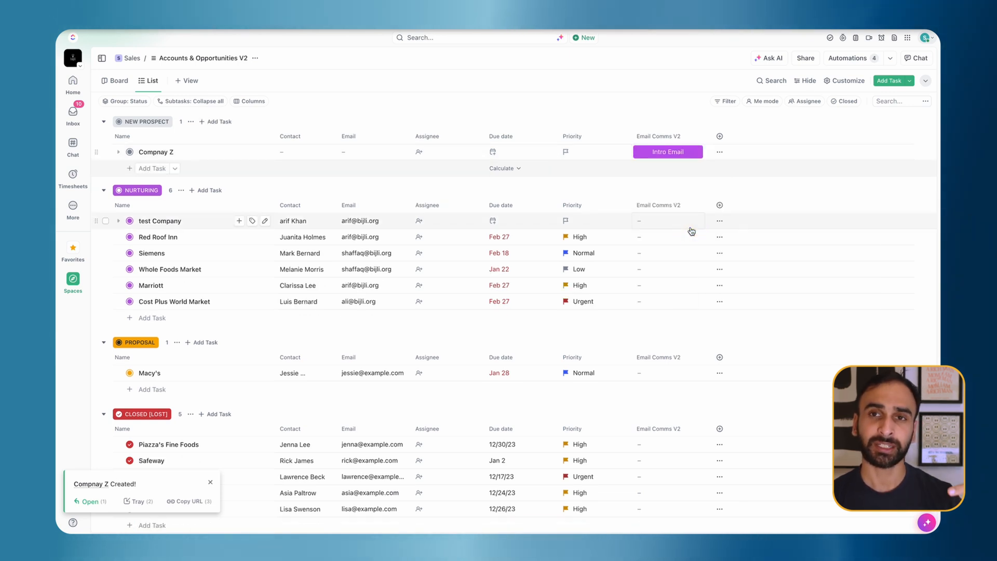
left_click(667, 150)
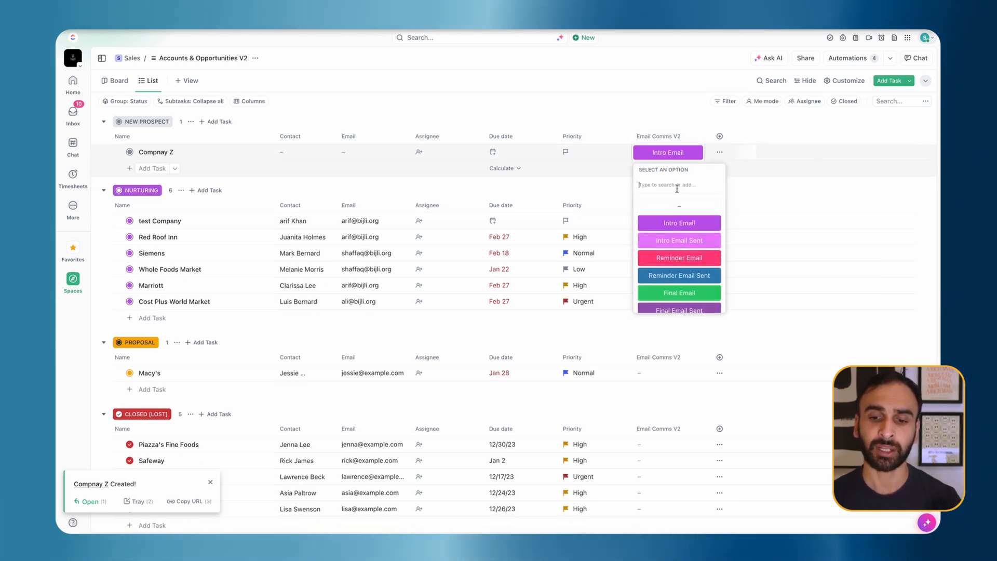
left_click(687, 243)
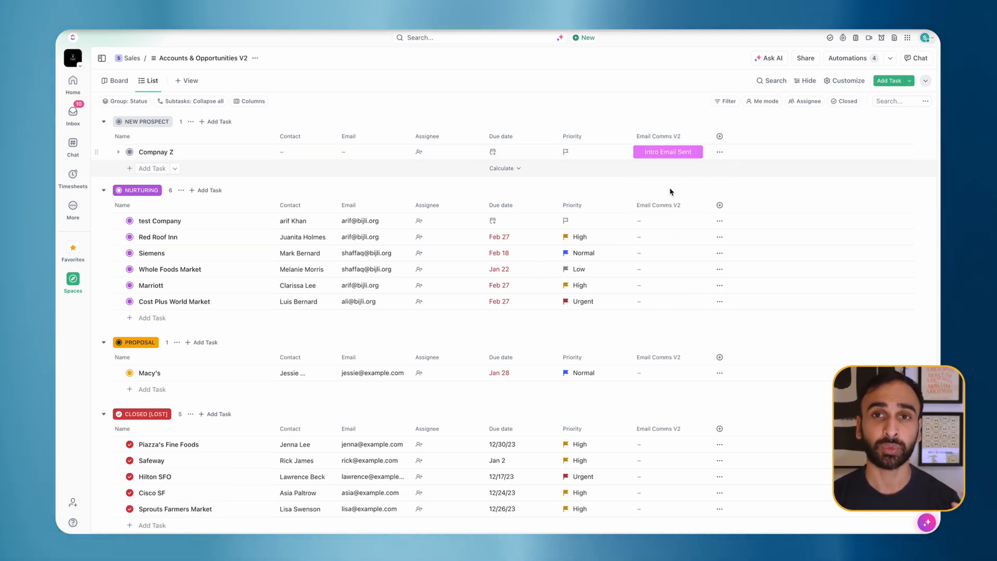
left_click(668, 151)
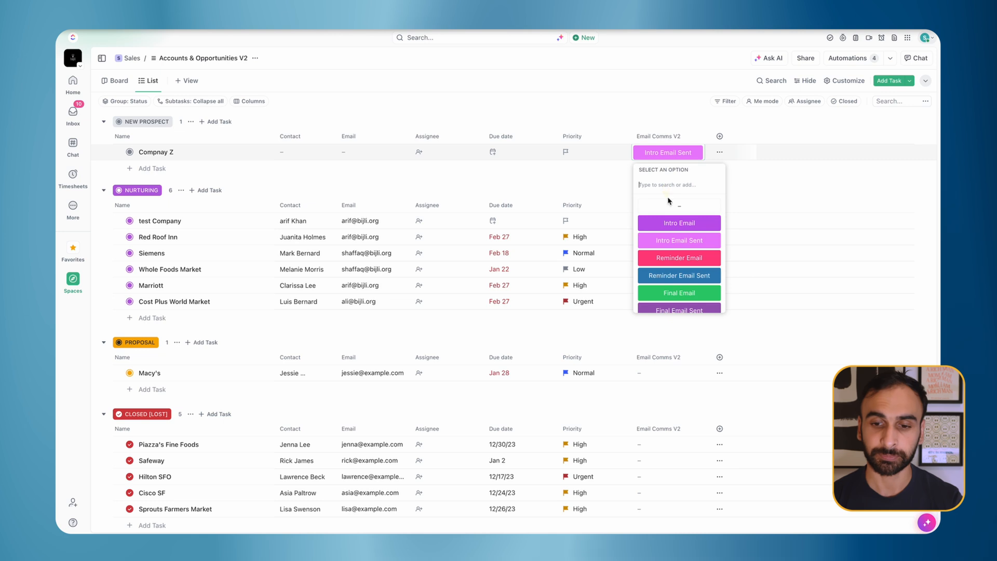
left_click(670, 223)
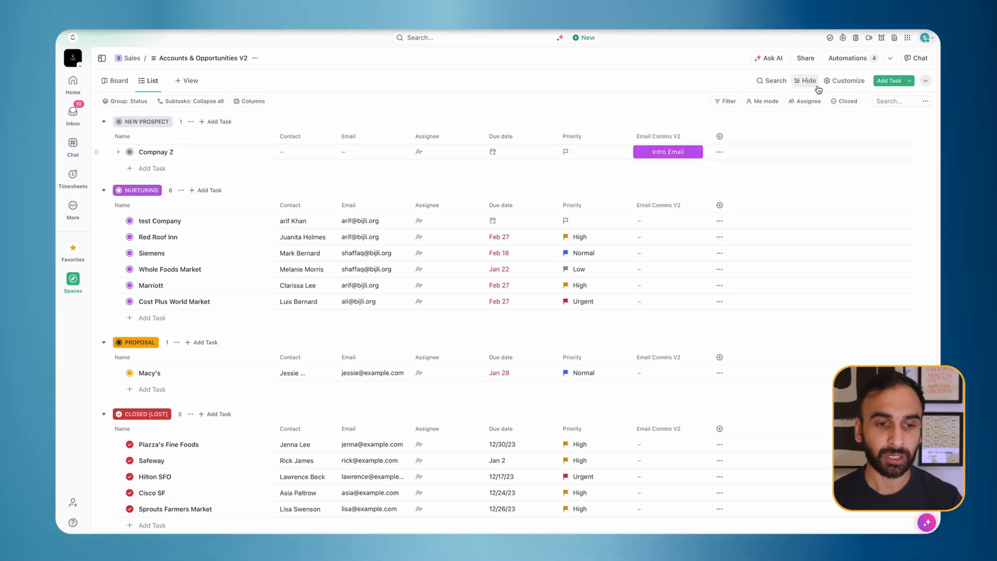
Step: Explore the list's automations and the Email automation templates
left_click(848, 59)
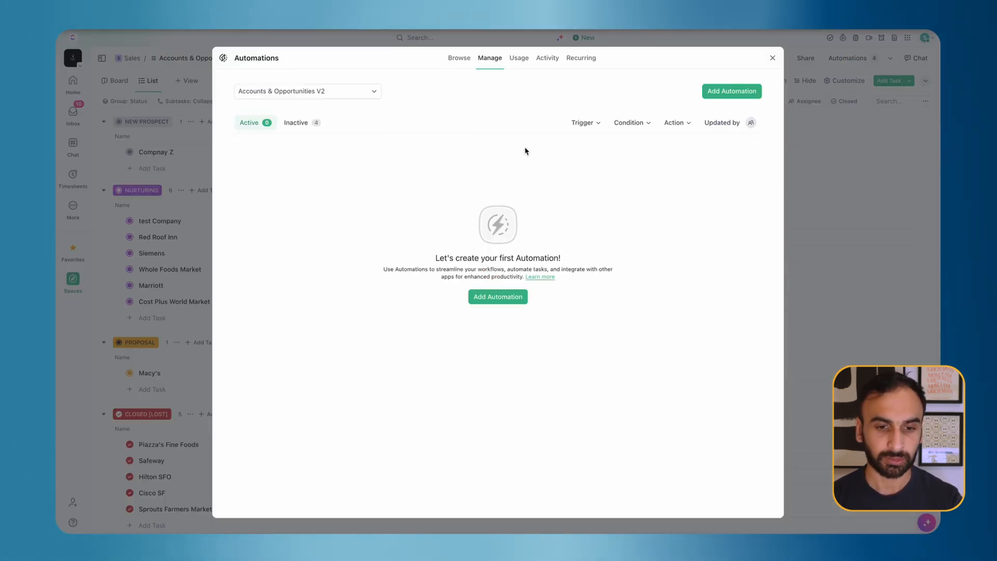
left_click(493, 299)
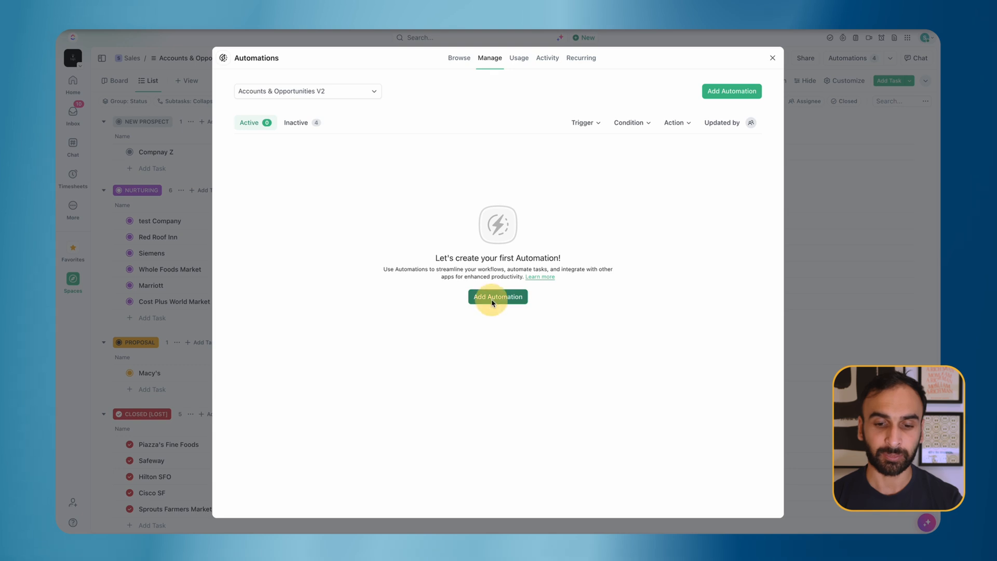
left_click(239, 368)
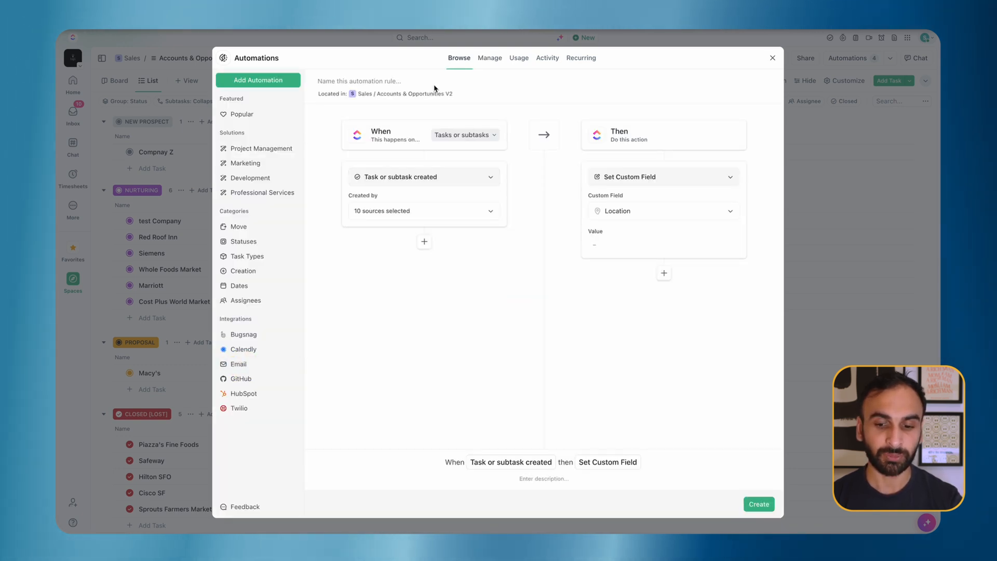
left_click(490, 58)
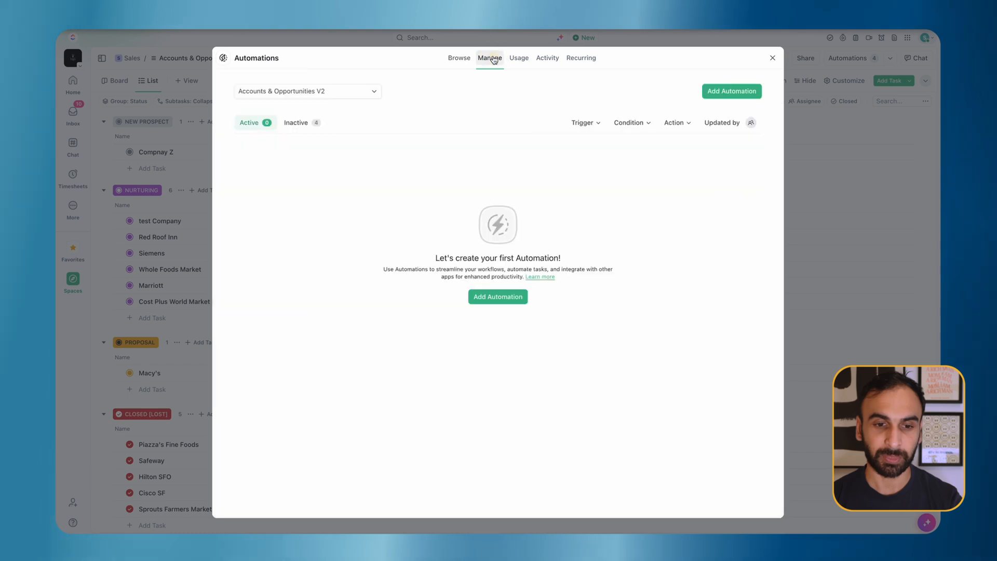
left_click(460, 58)
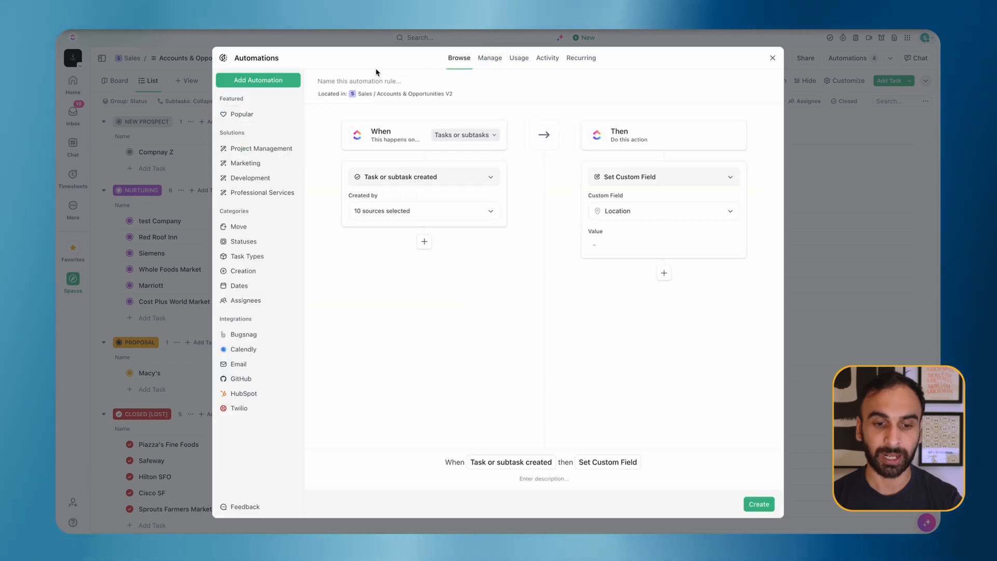
left_click(253, 365)
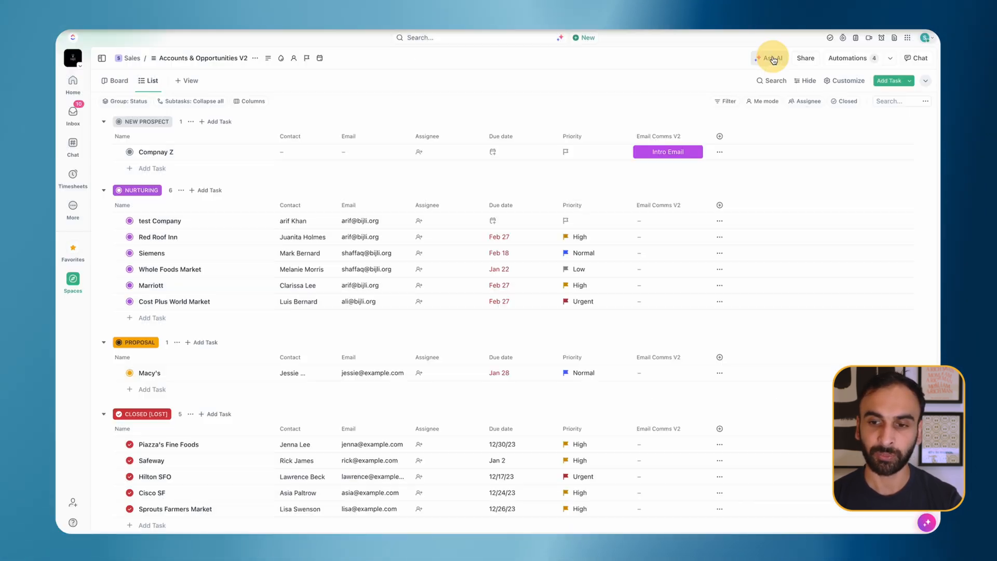
left_click(773, 57)
Step: Use the 'When Task Created then Send email' template with the chosen sending email account
left_click(864, 61)
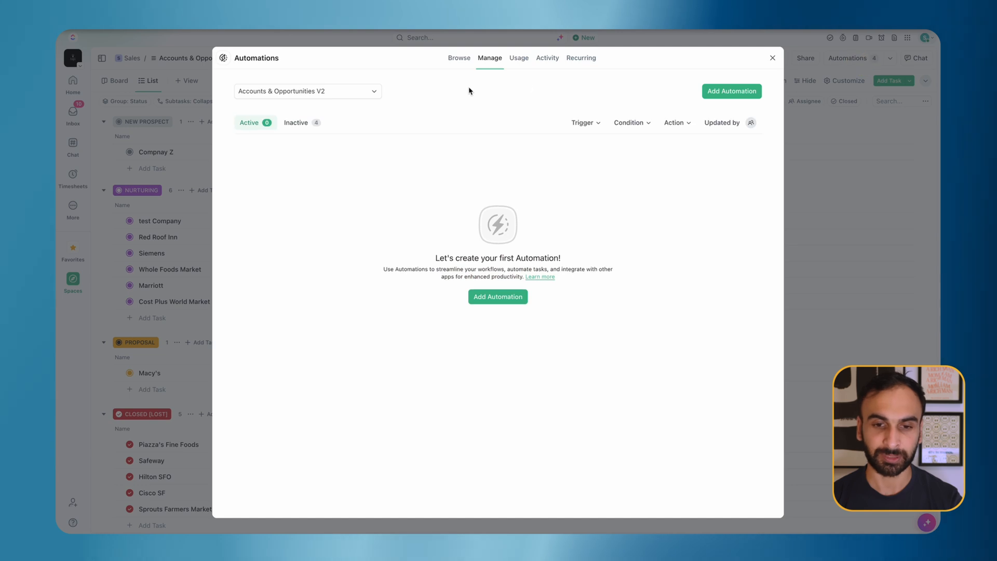
left_click(460, 59)
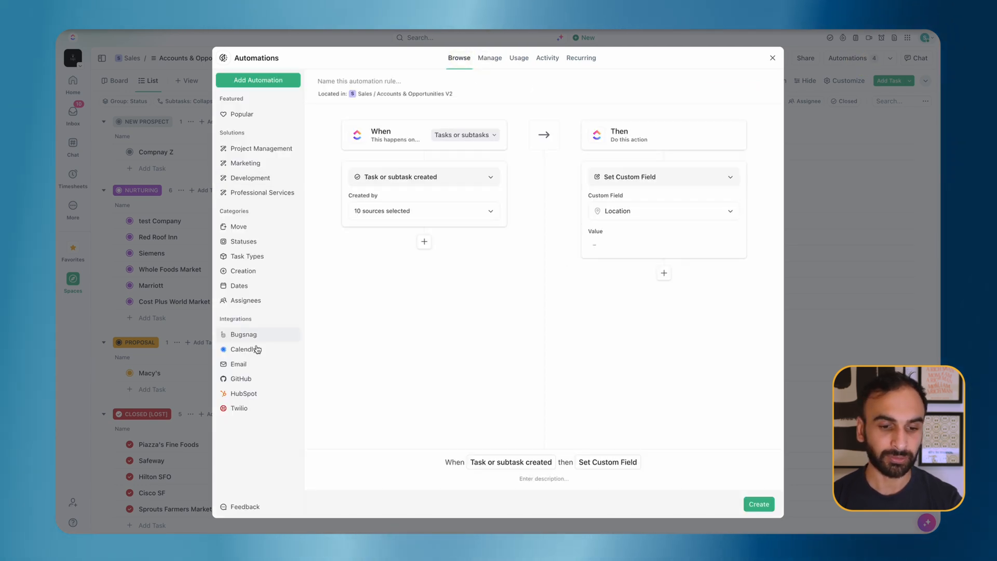
left_click(253, 368)
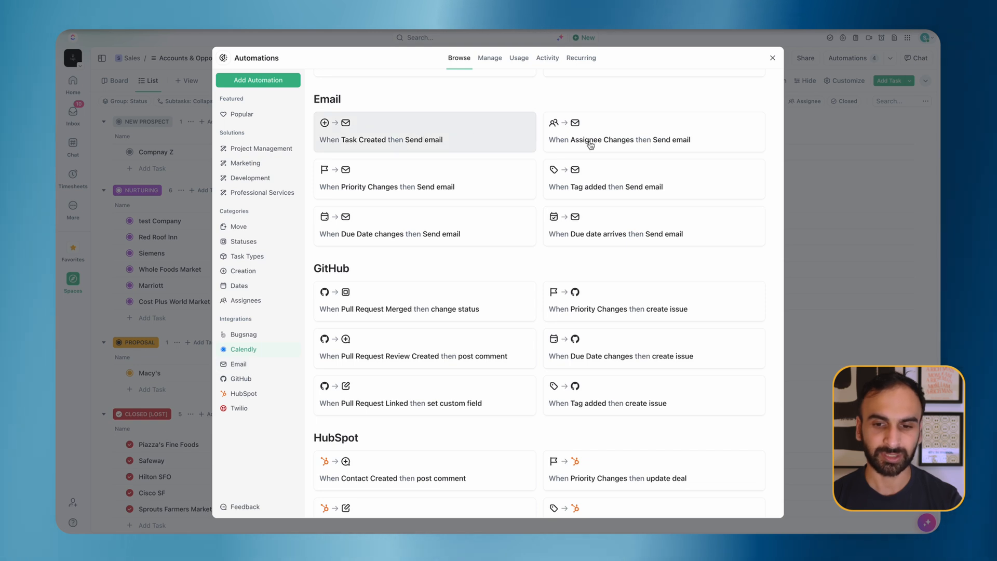
left_click(450, 137)
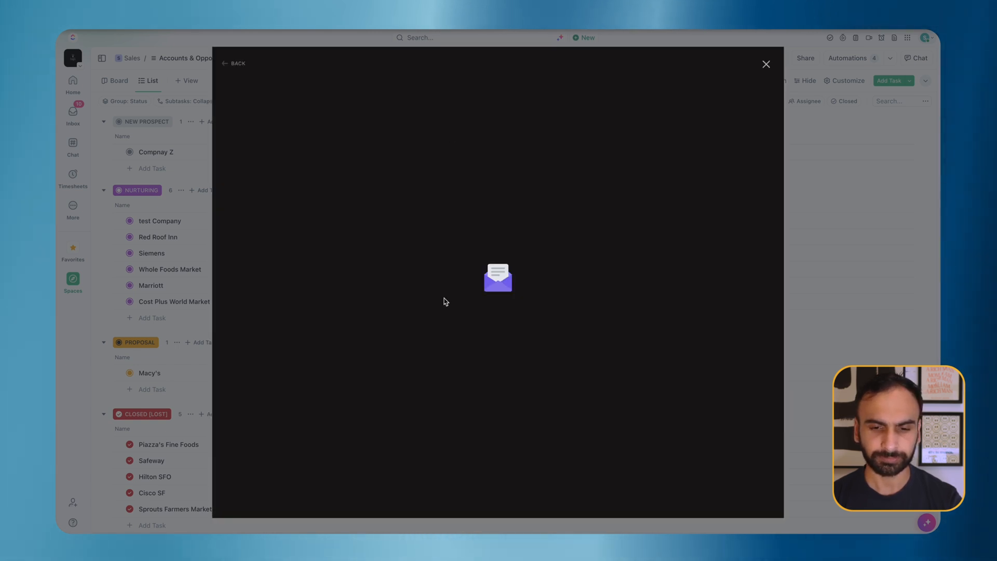
left_click(491, 276)
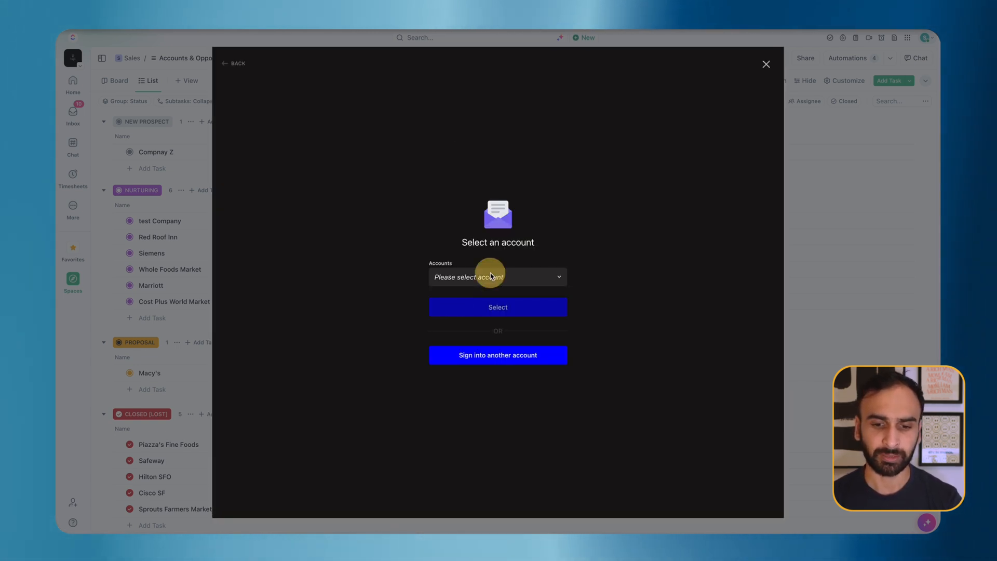
left_click(494, 330)
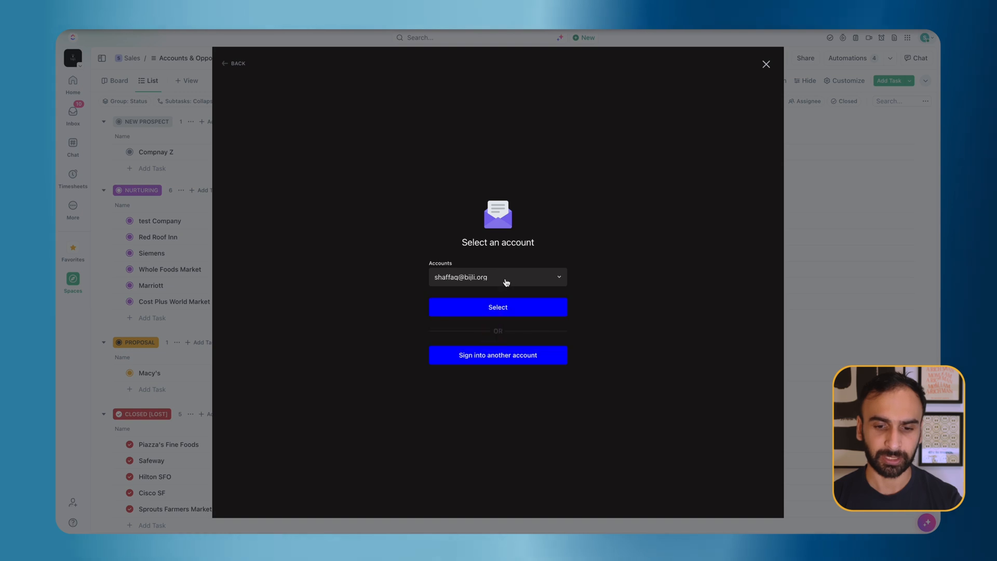
left_click(507, 306)
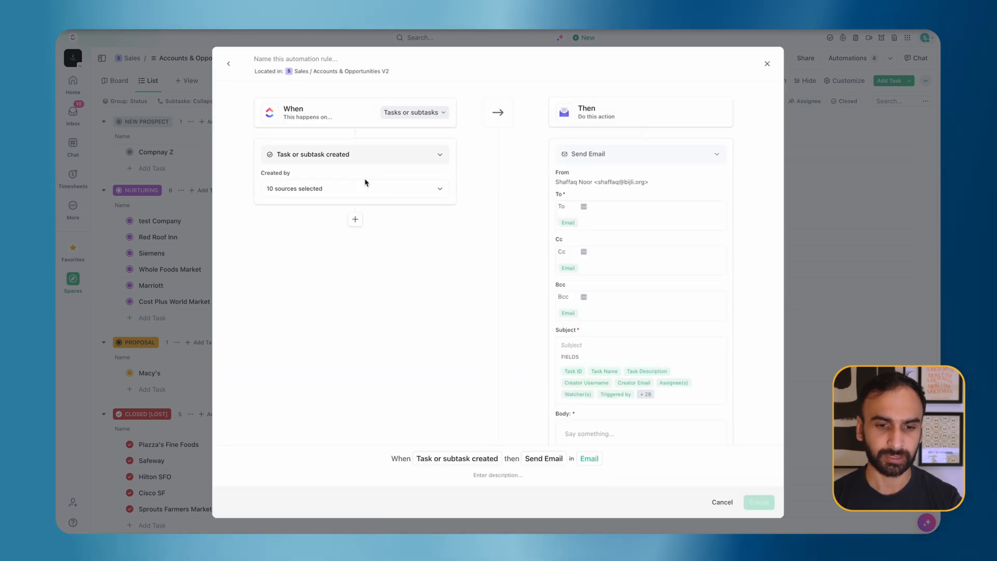
Step: Trigger on Email Comms V2 changing to Intro Email, sending to the task's Email field
left_click(373, 158)
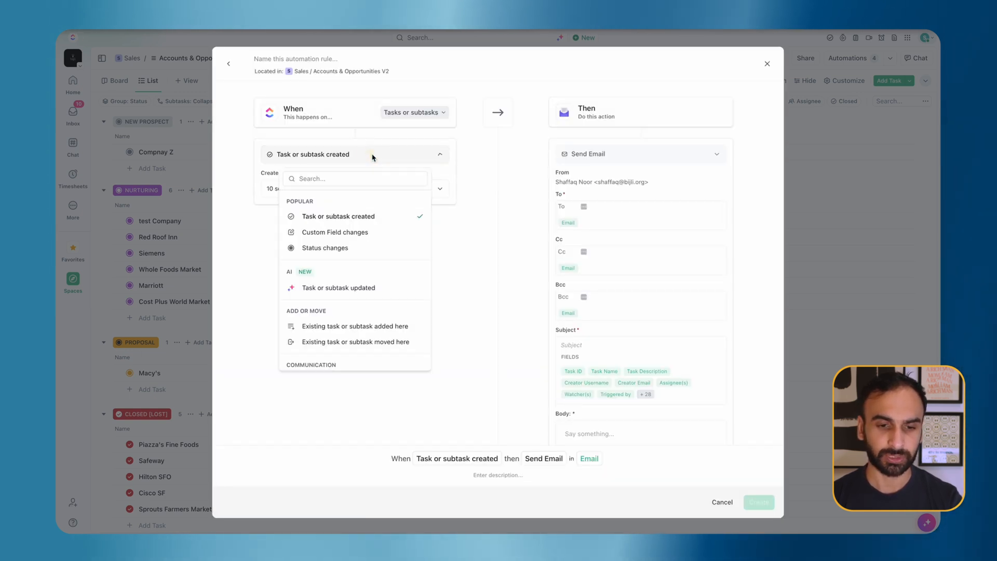
type("custom")
left_click(335, 200)
left_click(350, 188)
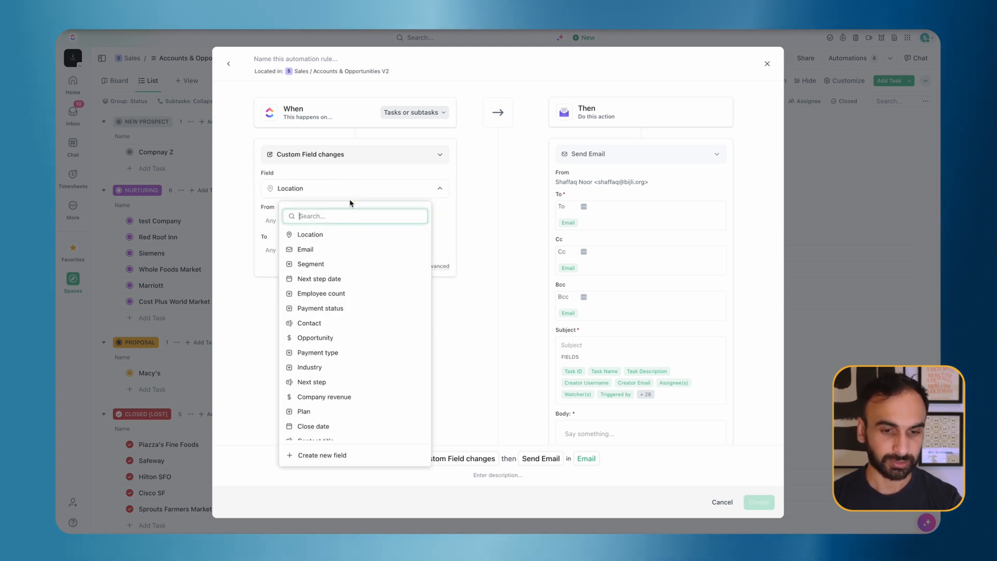
type("comm")
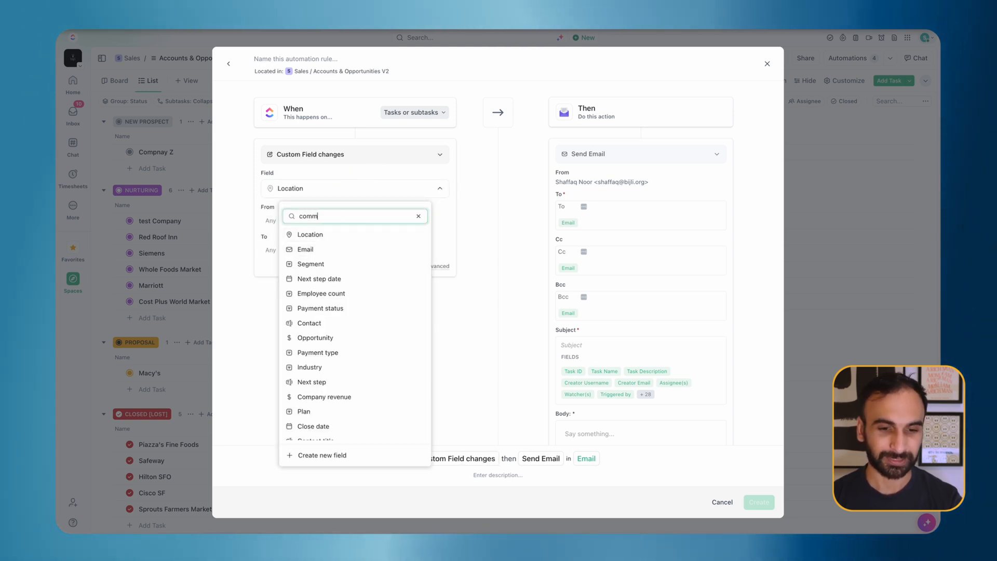
left_click(354, 235)
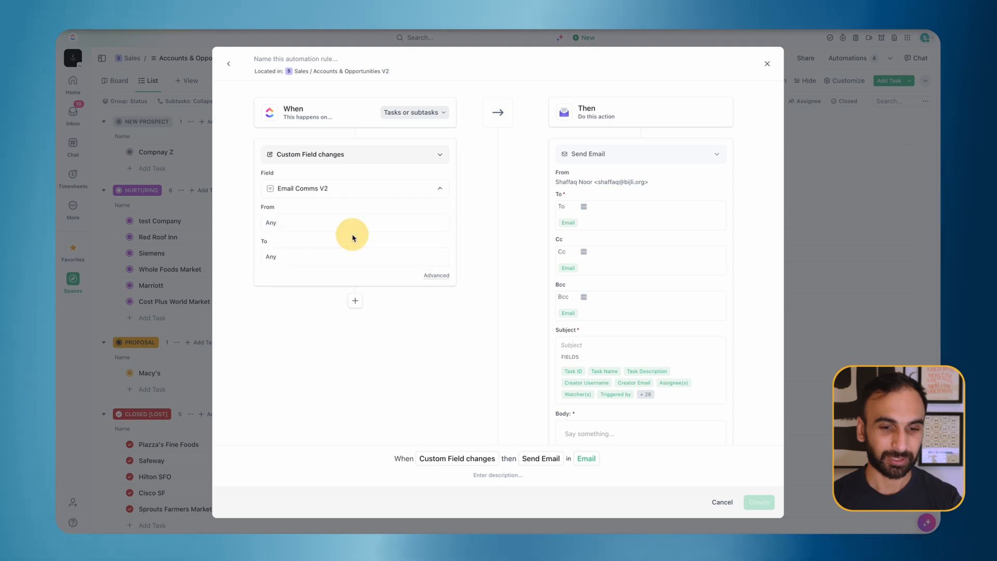
left_click(315, 259)
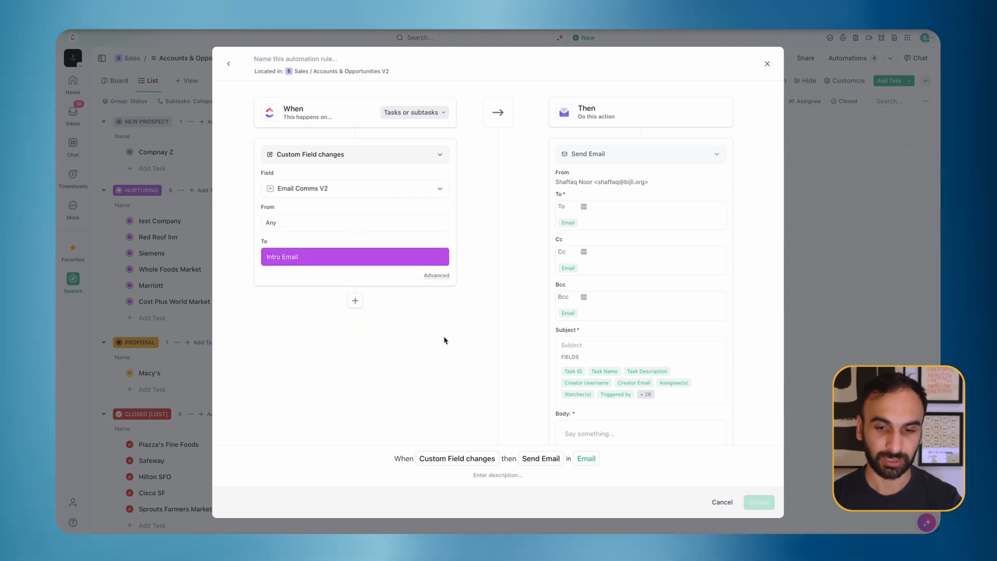
left_click(573, 209)
left_click(568, 225)
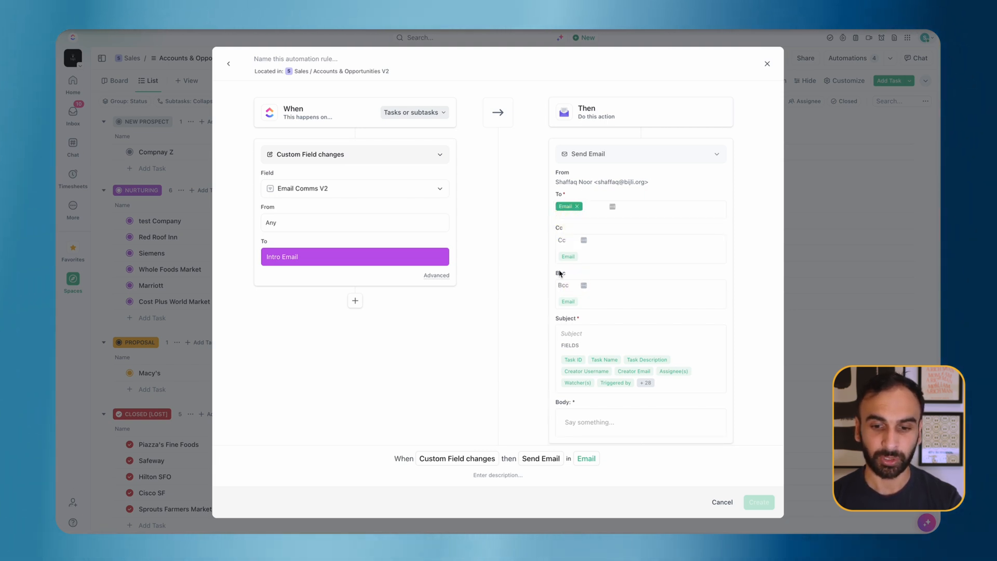
Step: Add a suggested Cc address, then remove it so Cc and Bcc stay empty
left_click(569, 240)
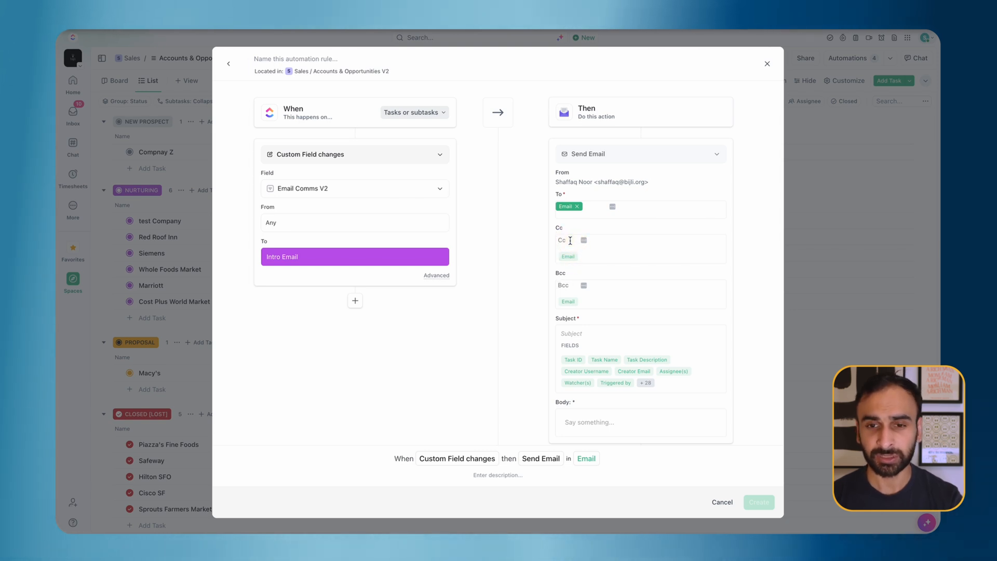
type("arif")
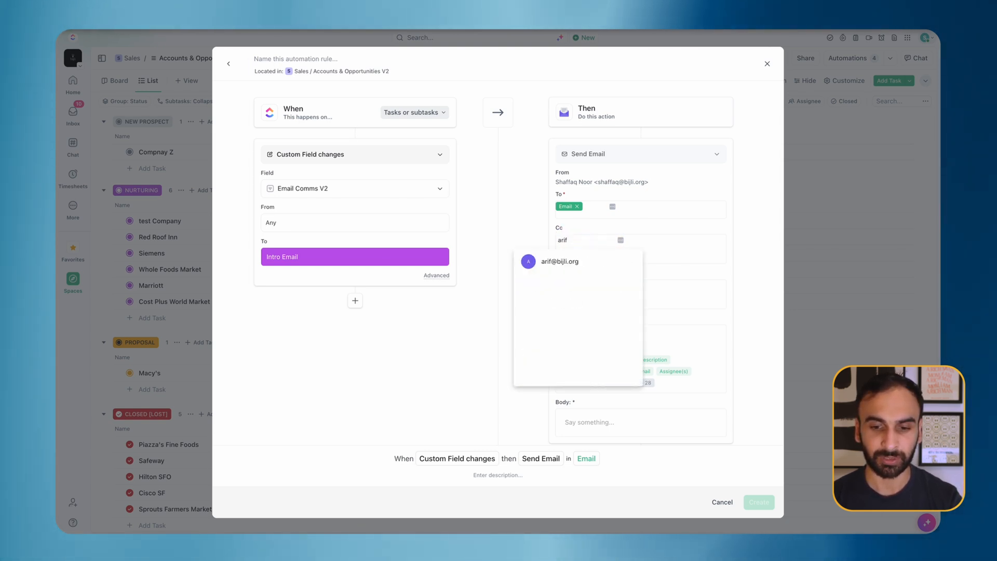
left_click(560, 262)
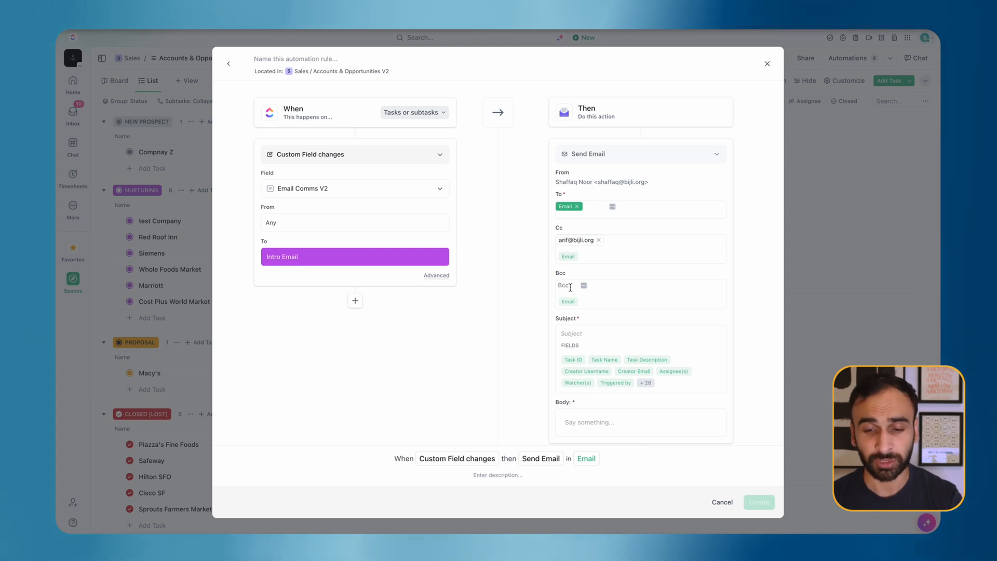
left_click(599, 240)
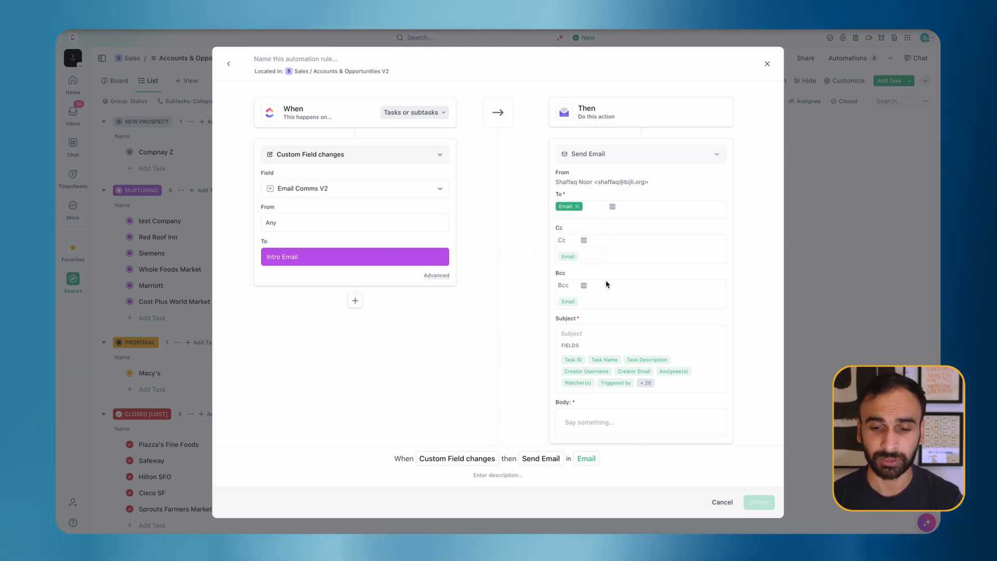
scroll(605, 286, "down", 2)
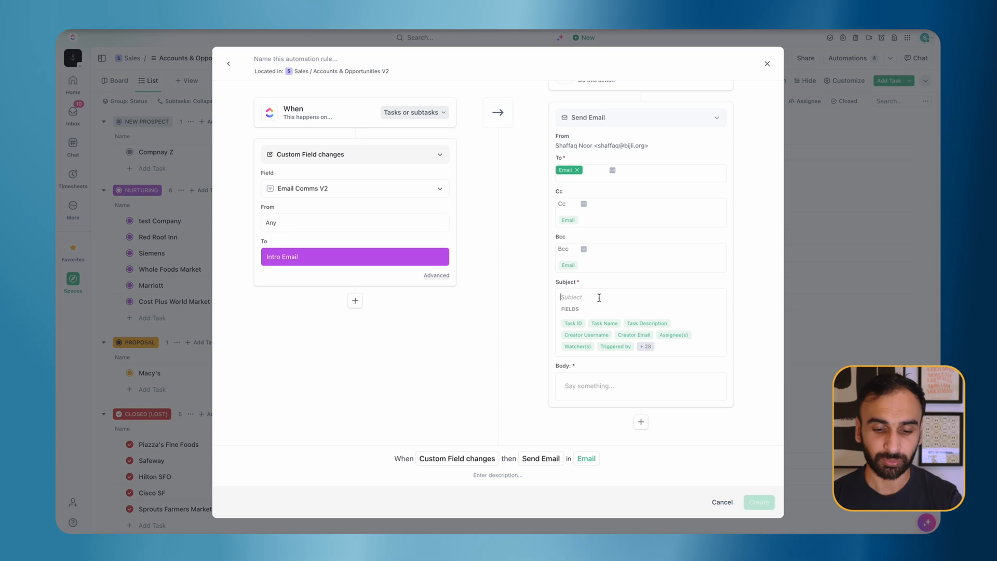
Step: Paste the full intro email subject line into the Subject field
left_click(599, 297)
type("In t")
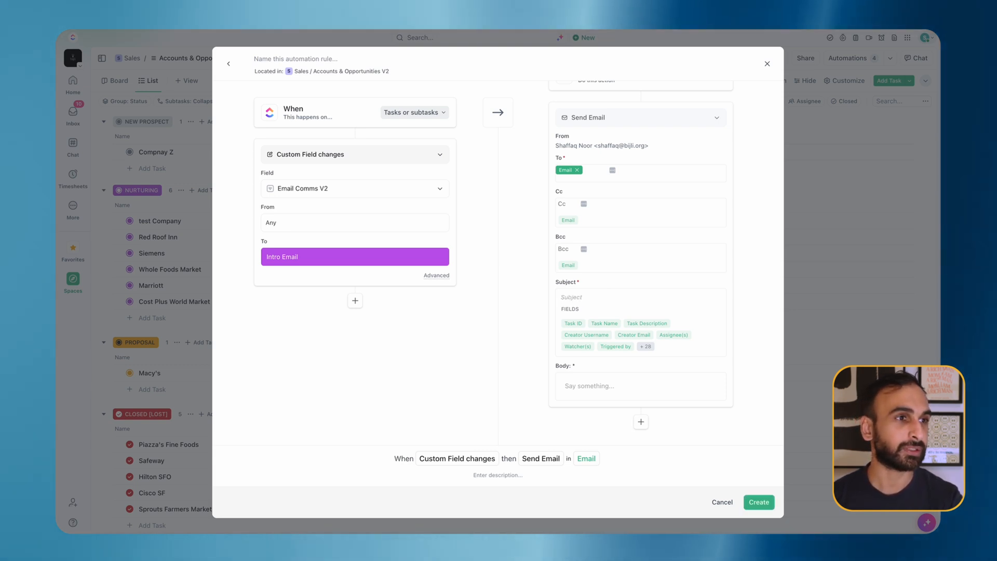
type("Bijli - Your Potential Partner for Project Management Solutions")
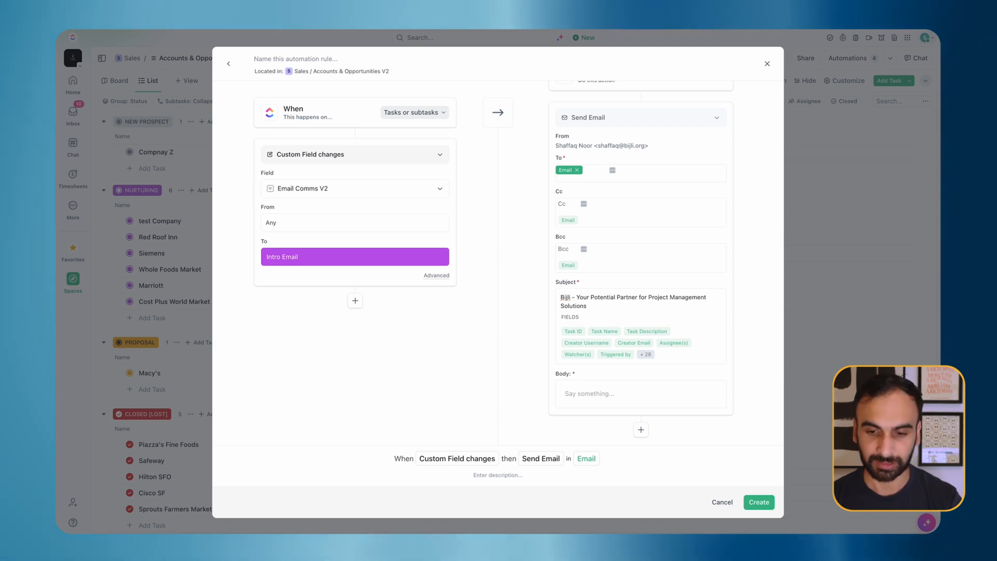
scroll(546, 318, "down", 2)
Step: Paste the intro email into the Body, review it with the signature, and create the automation
left_click(621, 387)
left_click(619, 386)
key("ctrl+v")
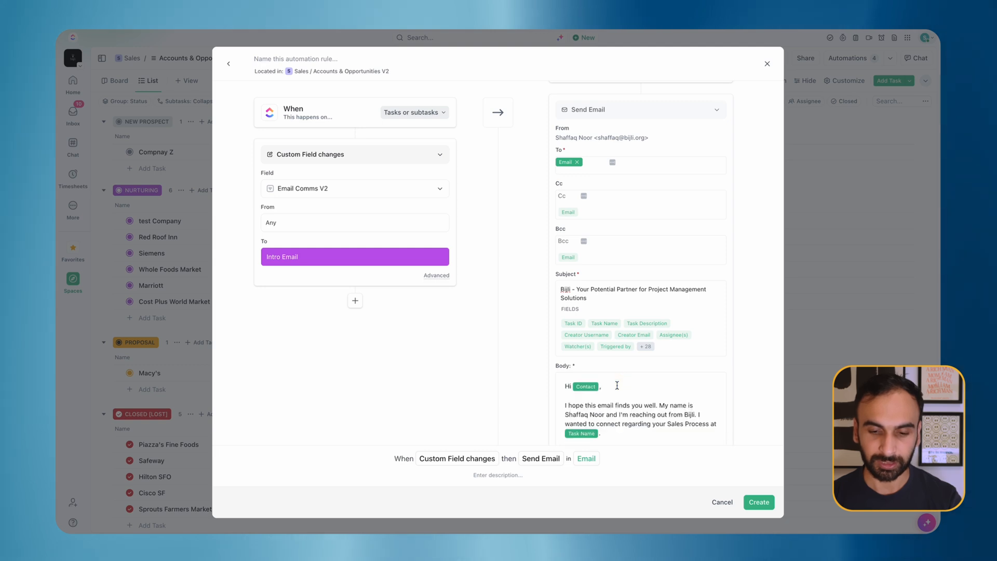
scroll(587, 332, "up", 3)
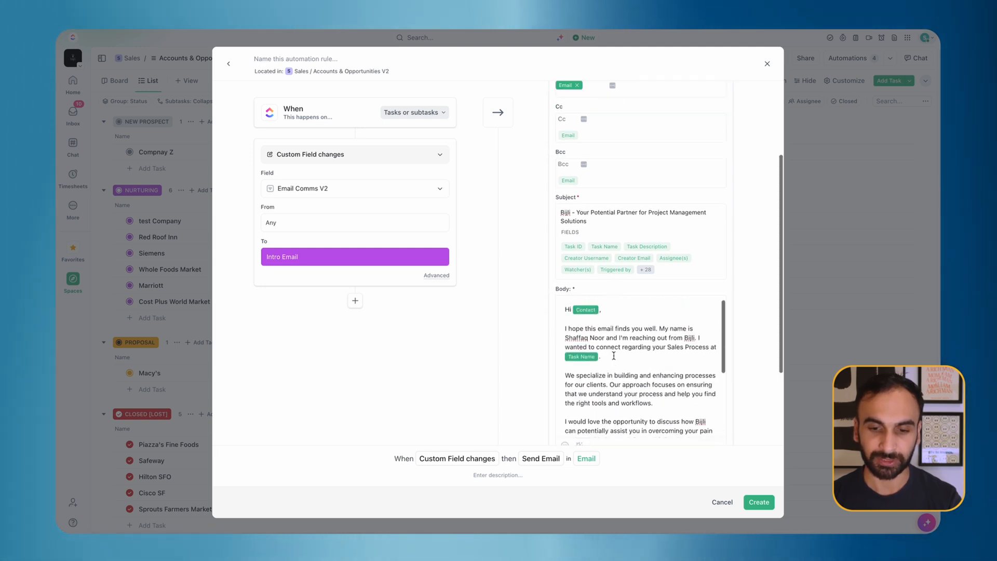
left_click(587, 323)
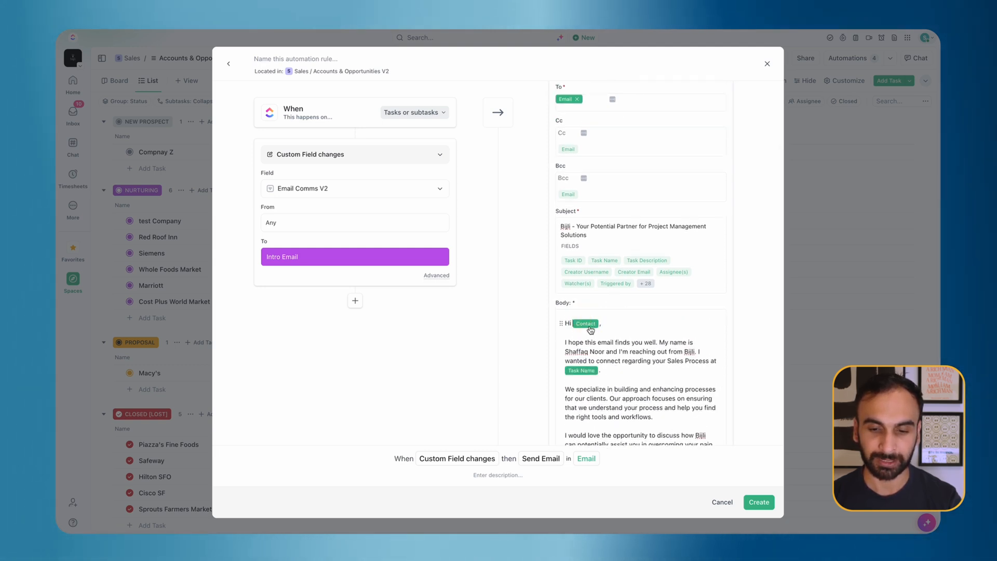
scroll(589, 375, "down", 5)
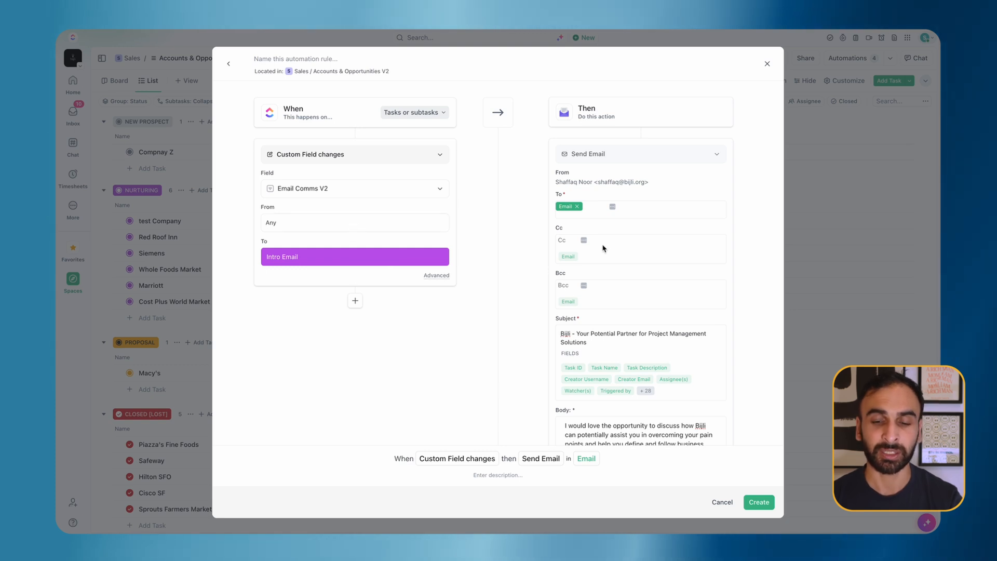
scroll(641, 348, "down", 5)
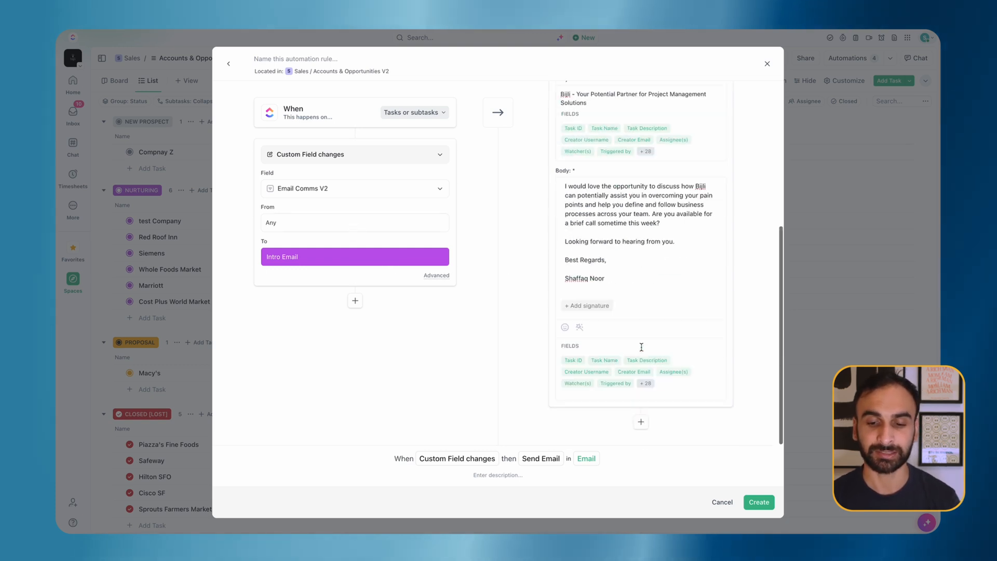
left_click(760, 505)
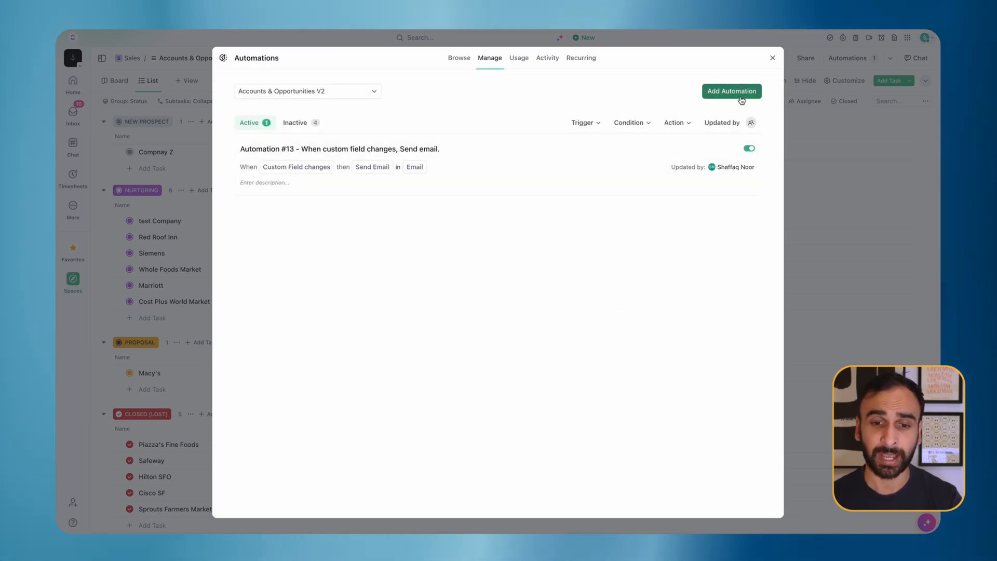
Step: Create a new automation with a Custom Field changes trigger: Email Comms V2 to Intro Email
left_click(744, 96)
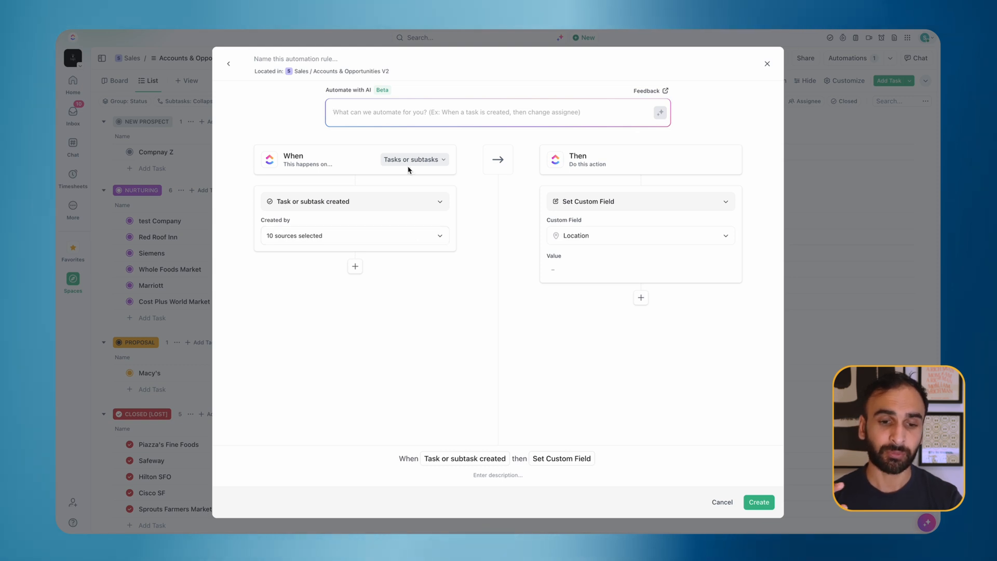
left_click(363, 201)
type("cus")
left_click(350, 245)
left_click(387, 240)
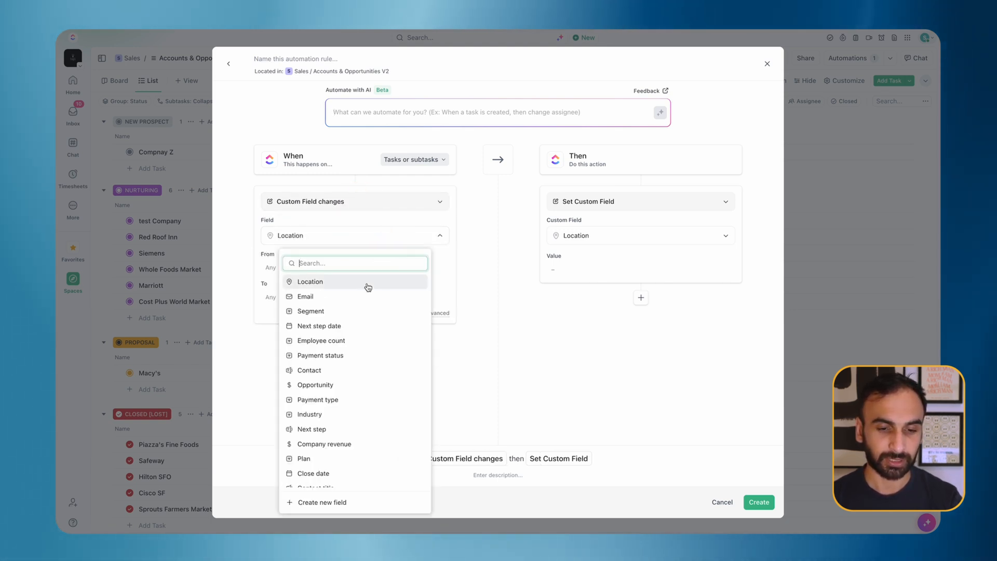
left_click(442, 270)
left_click(317, 244)
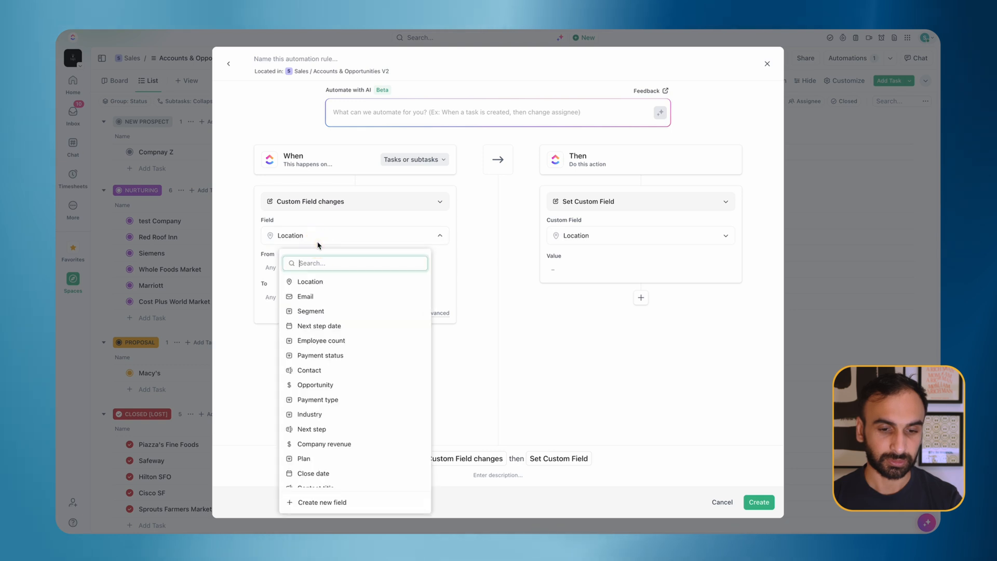
type("comm")
left_click(346, 282)
left_click(308, 304)
left_click(347, 394)
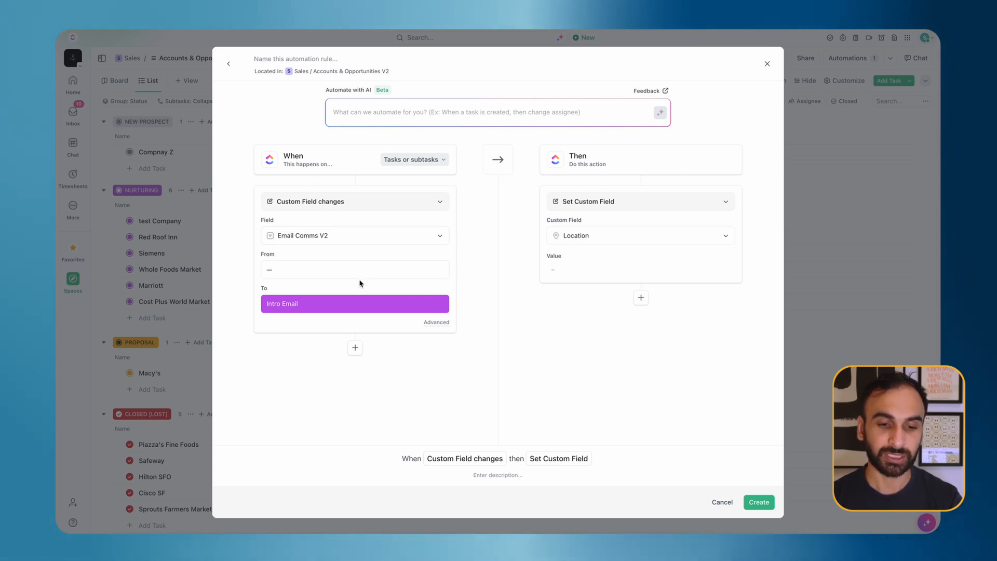
Step: Add a Set Custom Field action setting Email Comms V2 to Intro Email Sent
left_click(627, 201)
type("c")
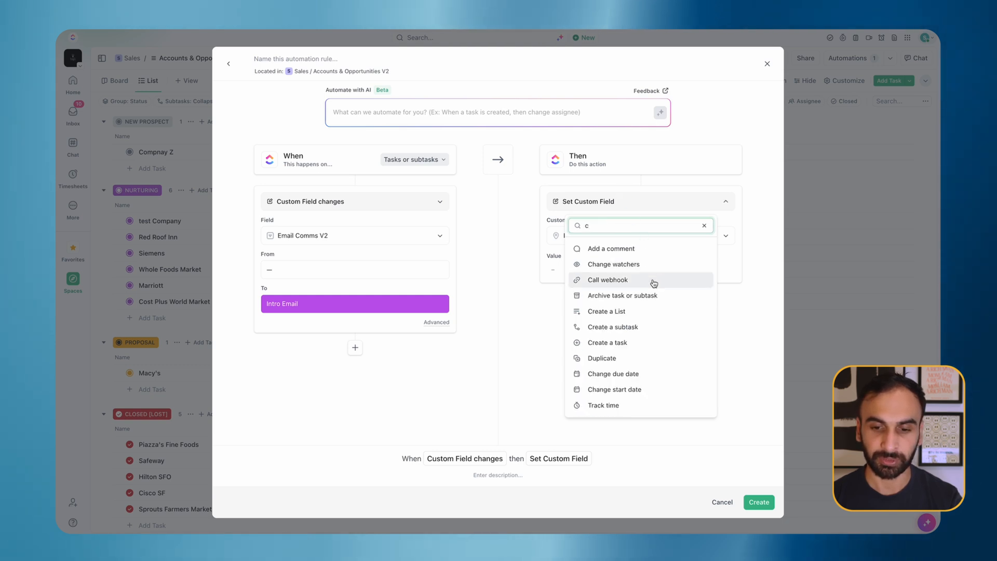
type("ustom")
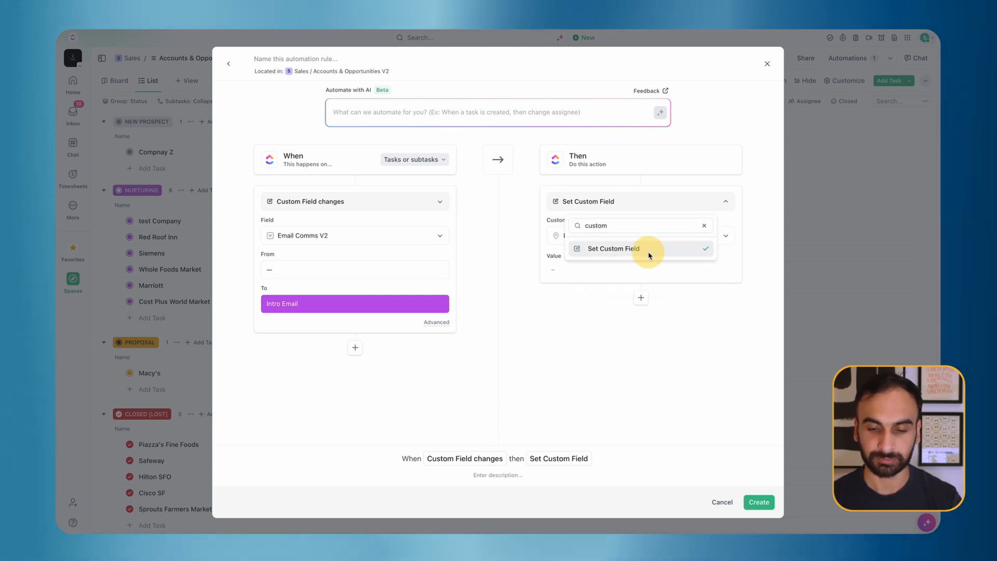
left_click(647, 251)
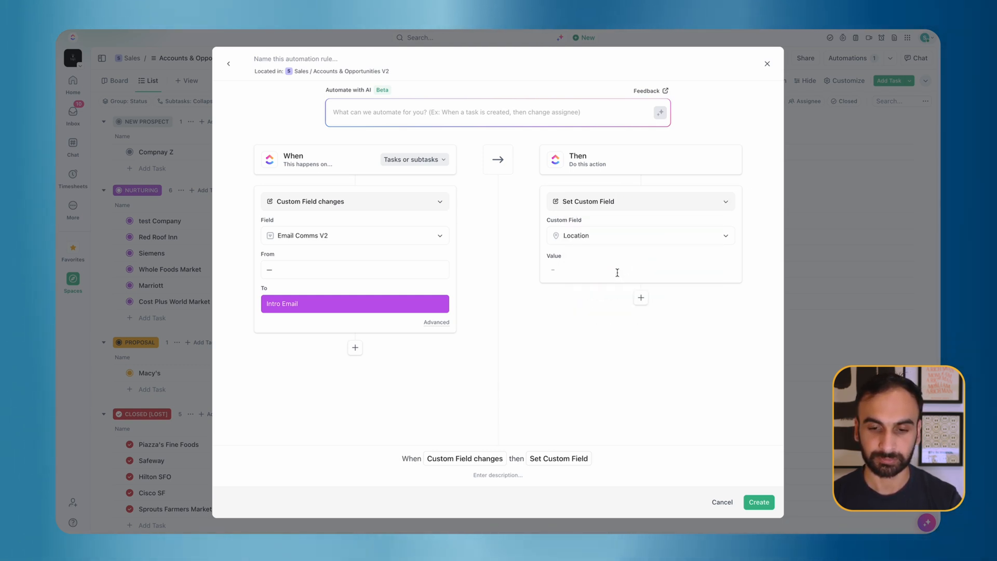
left_click(619, 241)
type("com")
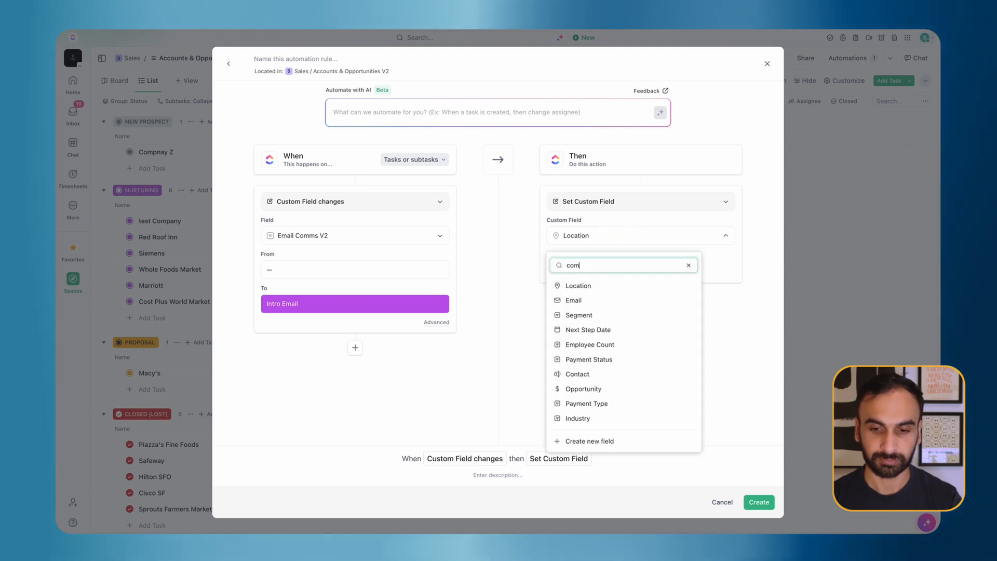
left_click(613, 298)
left_click(598, 274)
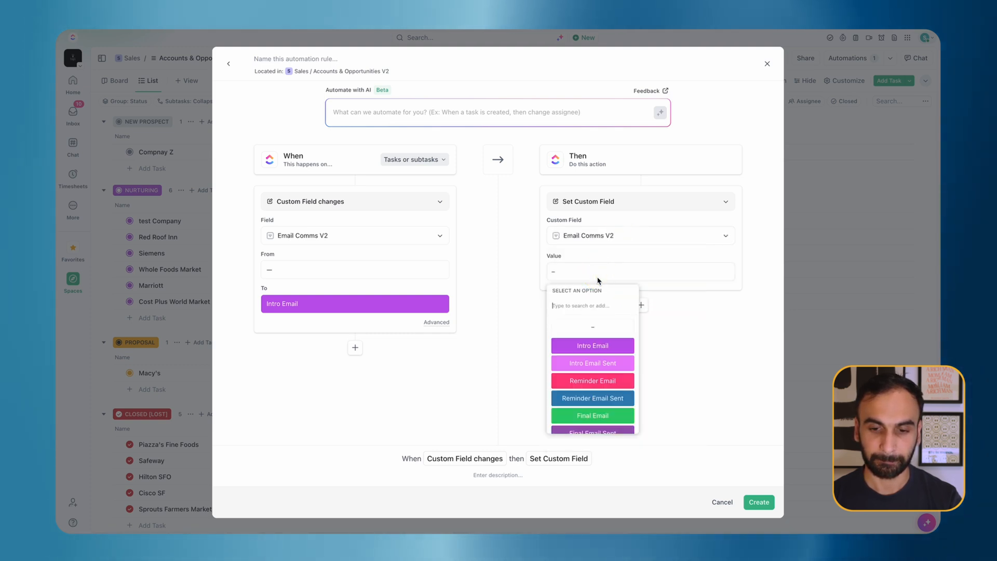
left_click(603, 363)
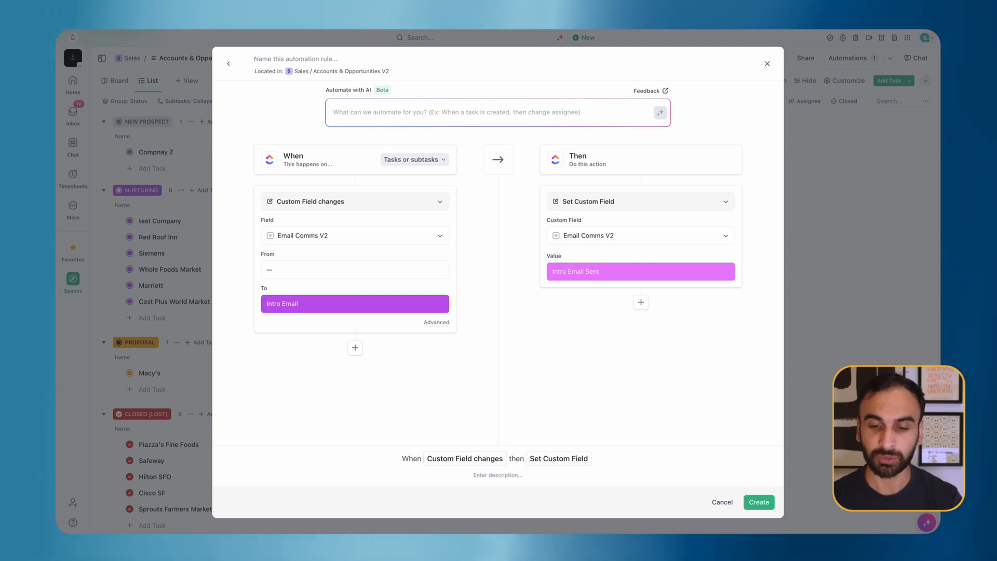
Step: Add a Change status action to NURTURING and create the automation
left_click(647, 301)
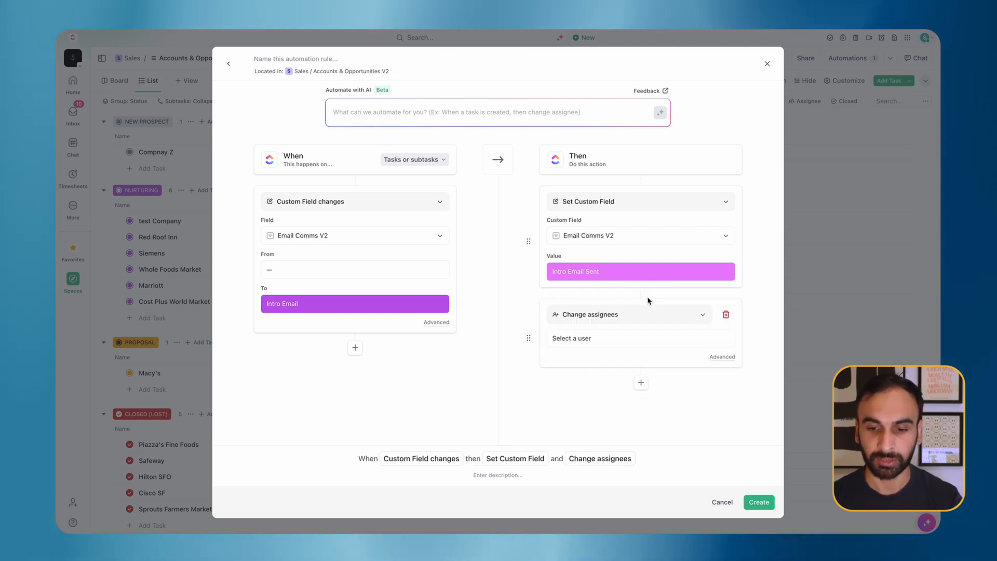
left_click(641, 320)
type("stat")
left_click(653, 365)
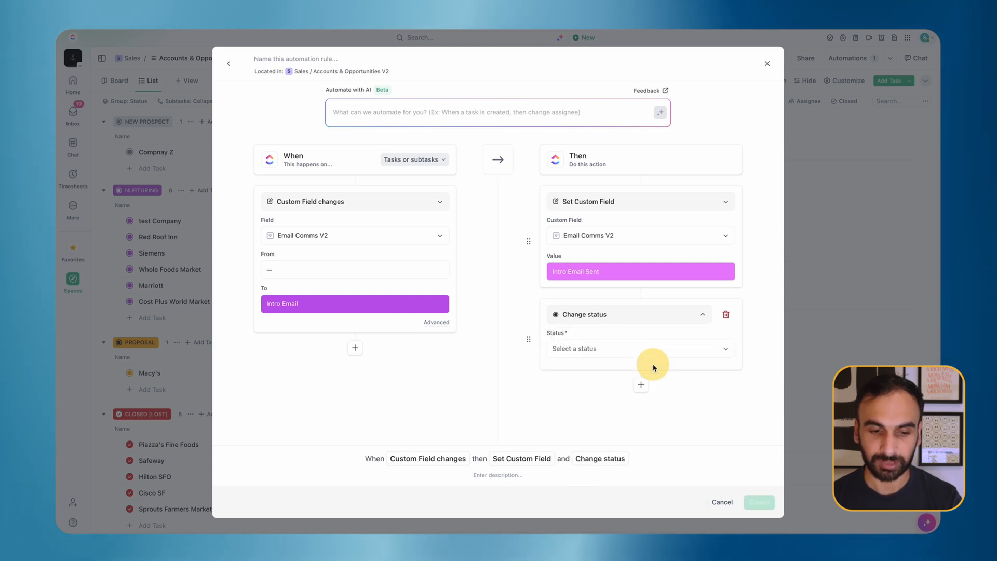
left_click(632, 348)
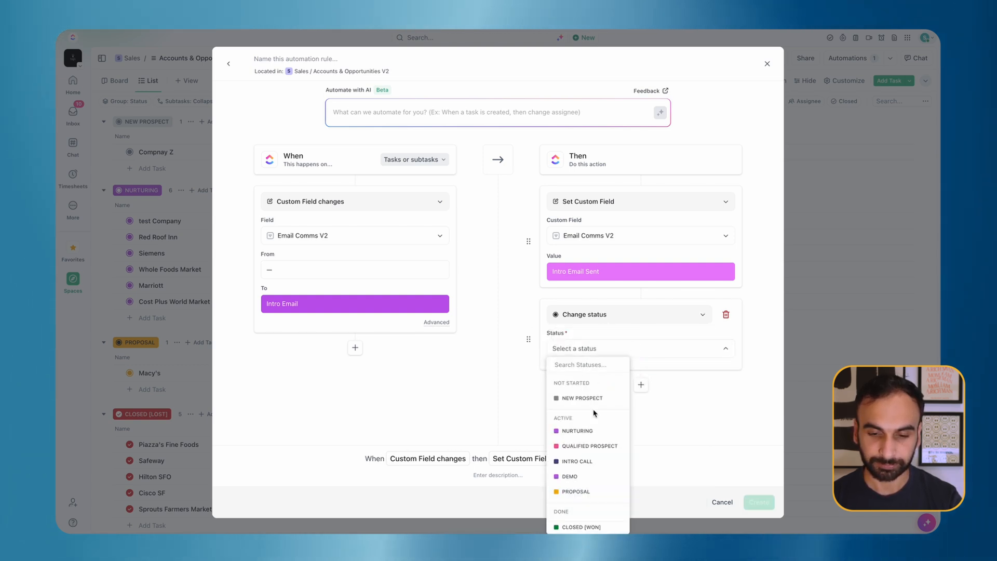
left_click(597, 430)
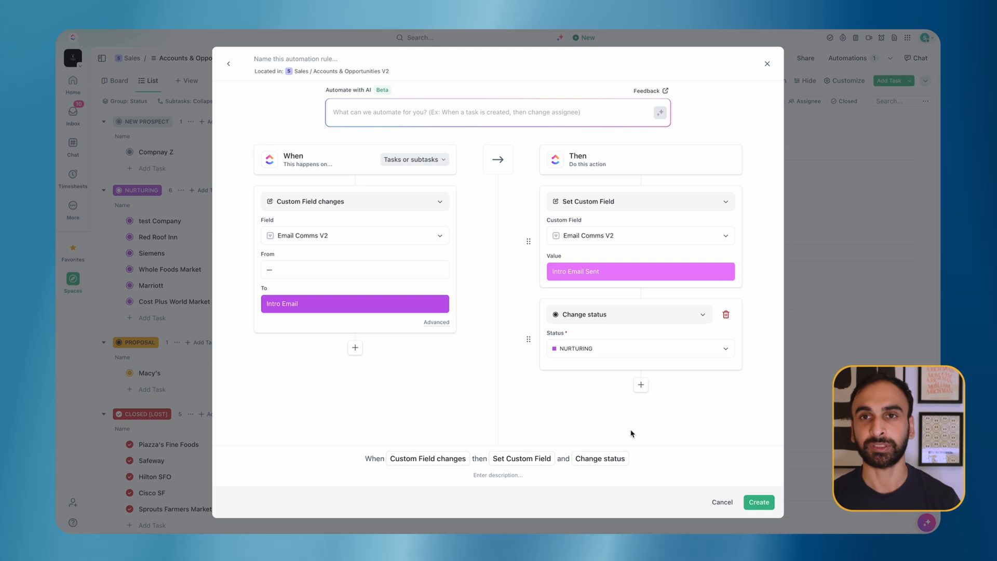
left_click(760, 503)
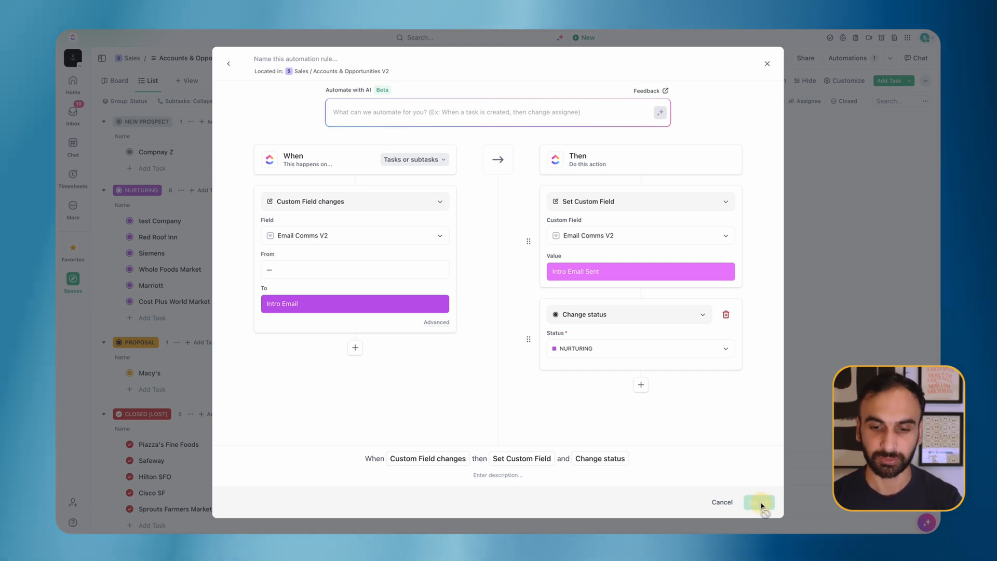
Step: Close Automations and clear Compnay Z's Email Comms V2 value
left_click(772, 60)
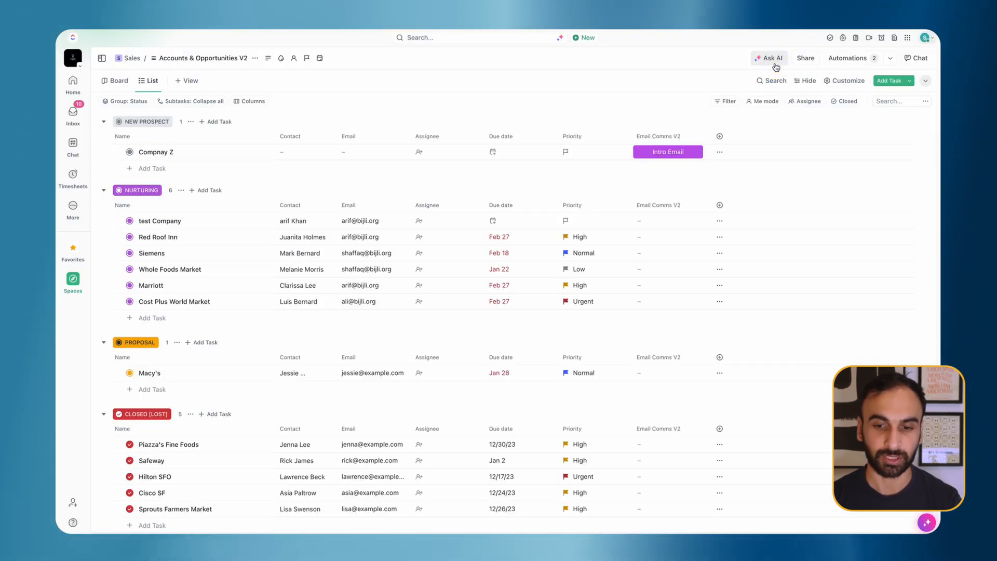
left_click(661, 137)
left_click(663, 154)
left_click(660, 152)
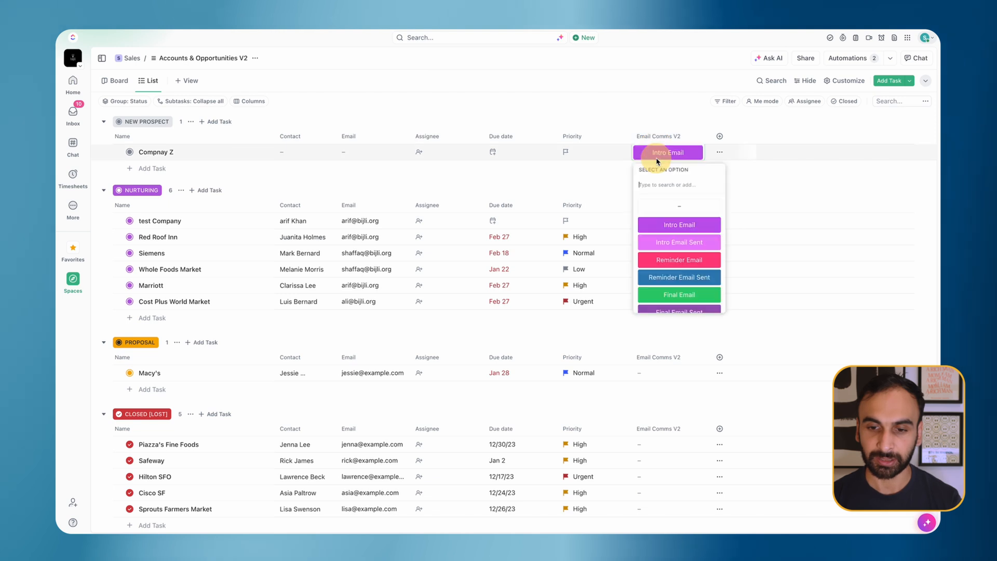
key("Escape")
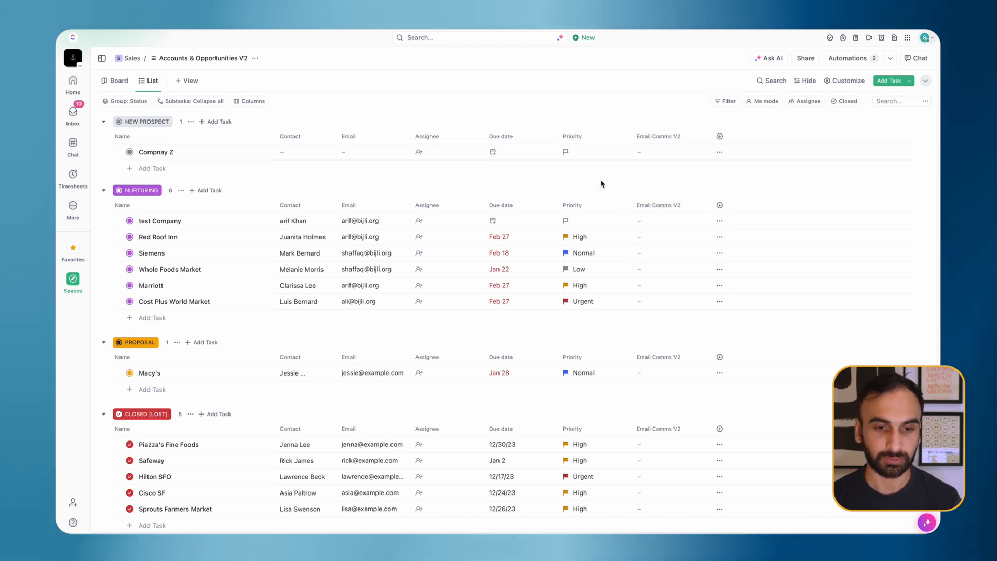
Step: Enter the contact's name and email address in Compnay Z's Contact and Email cells
left_click(292, 158)
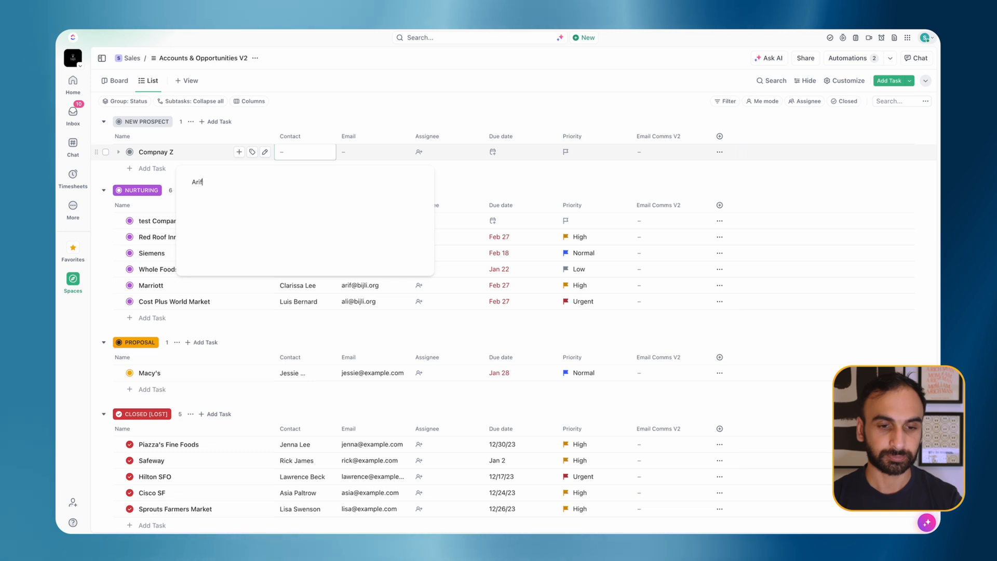
left_click(378, 159)
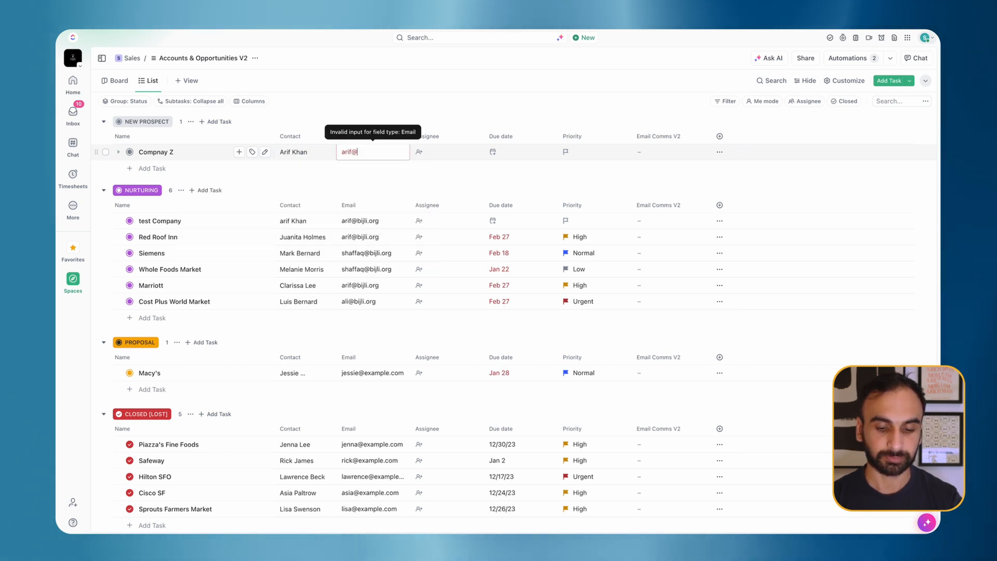
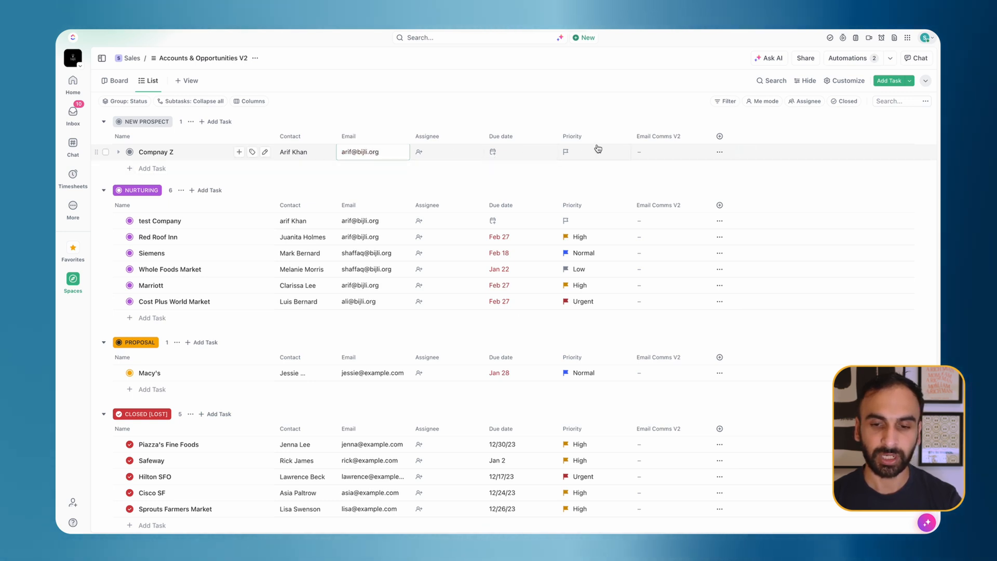
left_click(658, 153)
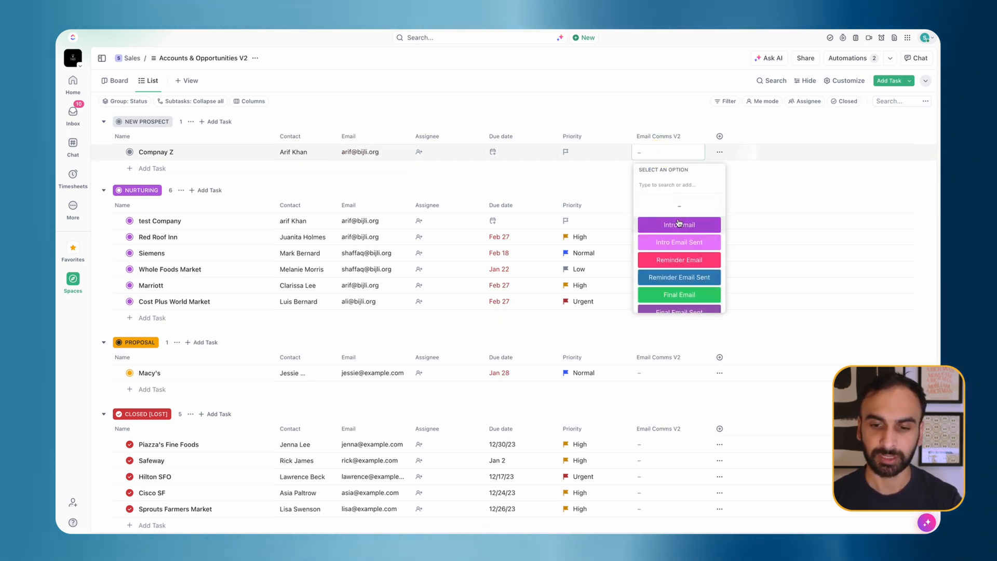